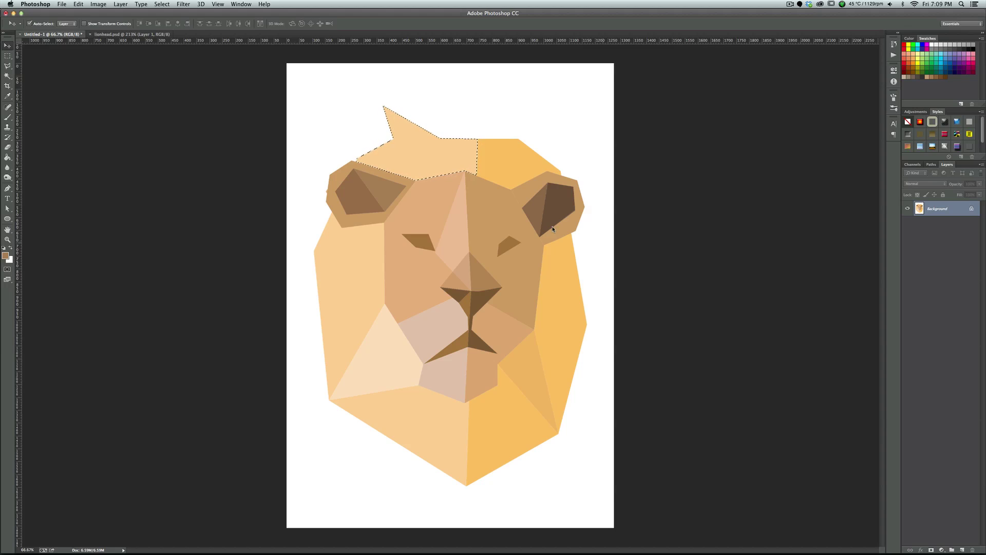
Cut the light top-left mane facet onto its own layer, Layer 1, with Magic Wand.
{"action": "key", "text": "m"}
{"action": "left_click", "coordinate": [509, 275]}
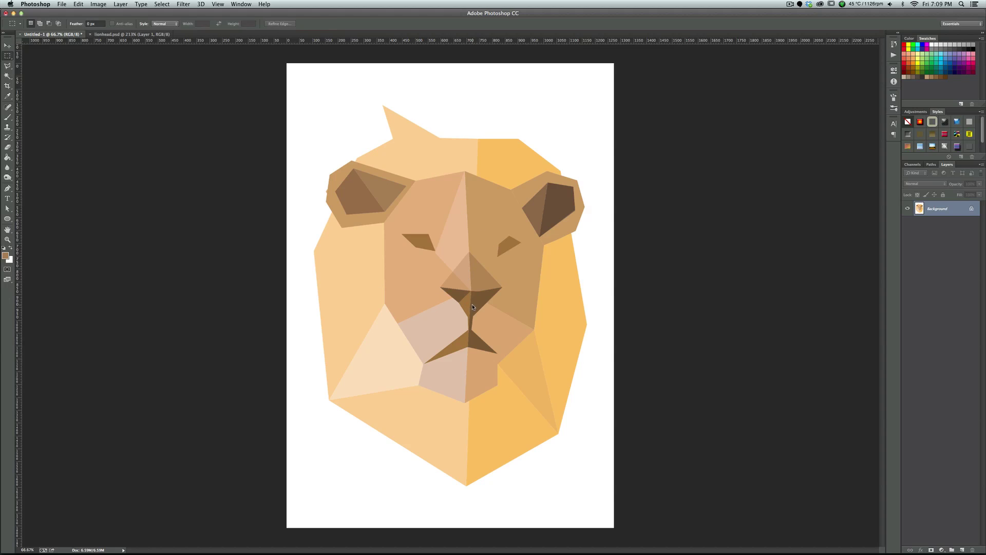
{"action": "key", "text": "w"}
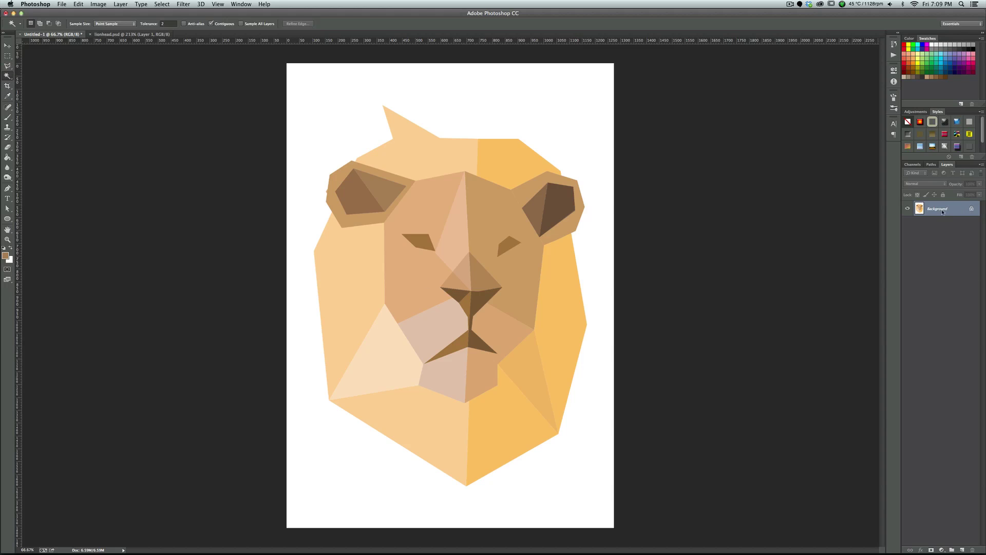
{"action": "left_click", "coordinate": [451, 161]}
{"action": "right_click", "coordinate": [451, 160]}
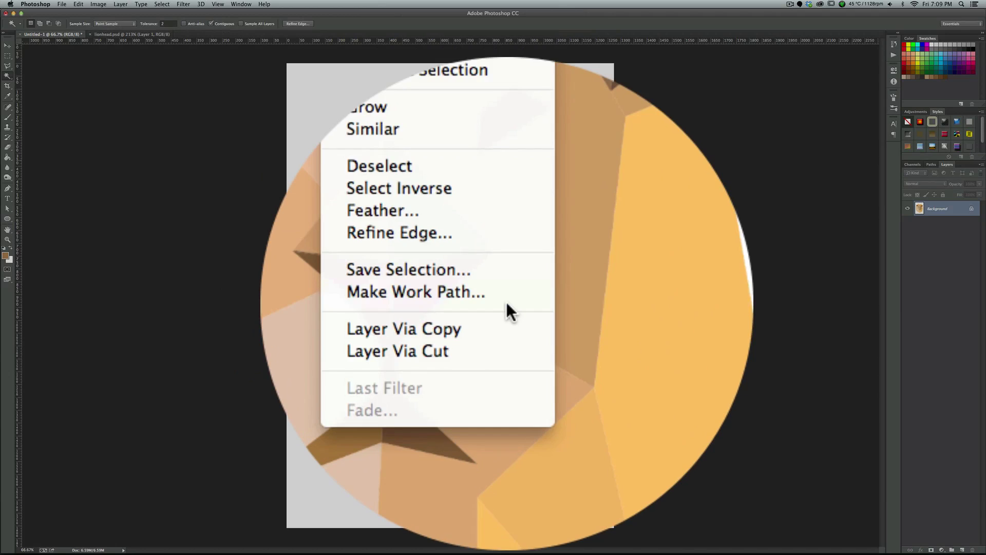
{"action": "left_click", "coordinate": [503, 309]}
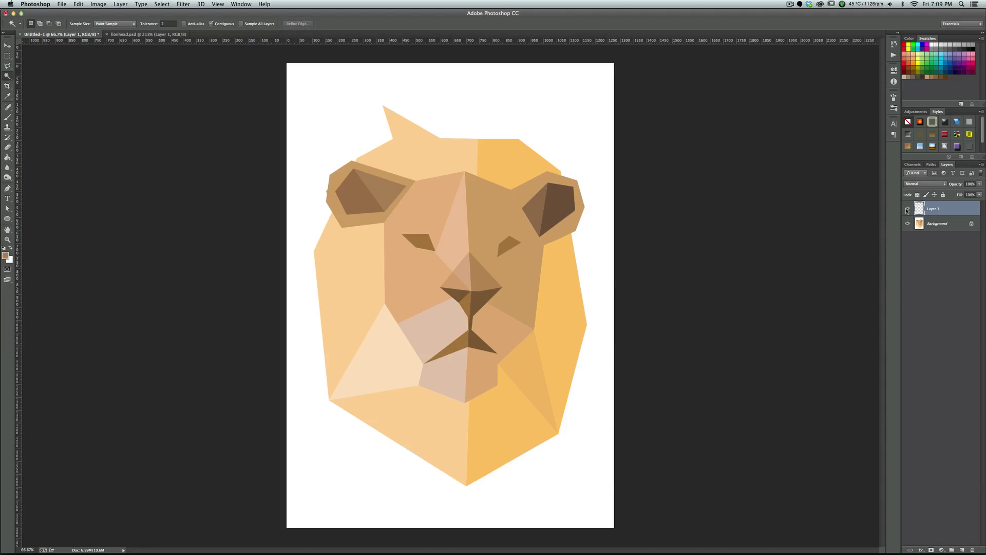
Cut the top-right mane facet from the Background onto Layer 2.
{"action": "left_click", "coordinate": [944, 231]}
{"action": "left_click", "coordinate": [512, 171]}
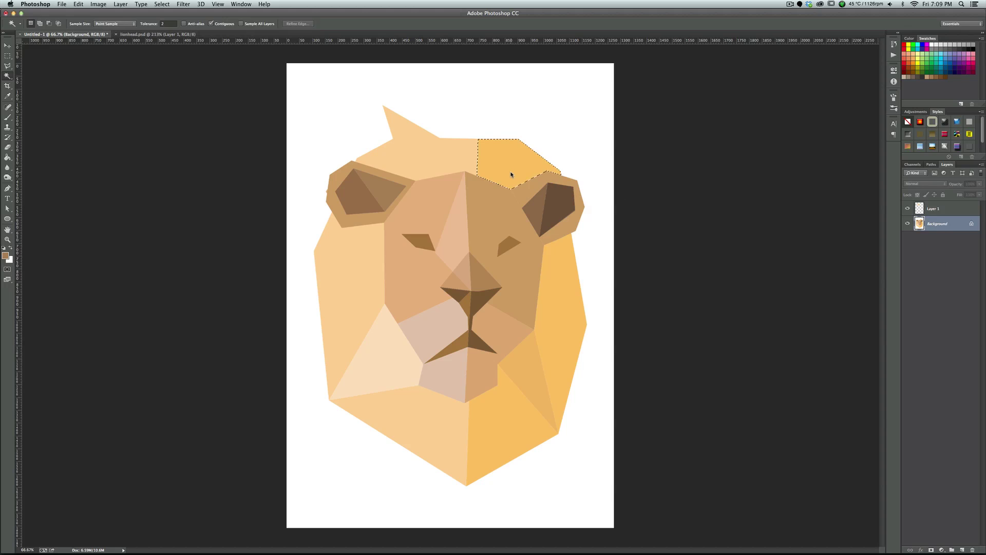
{"action": "right_click", "coordinate": [511, 171]}
{"action": "left_click", "coordinate": [533, 331]}
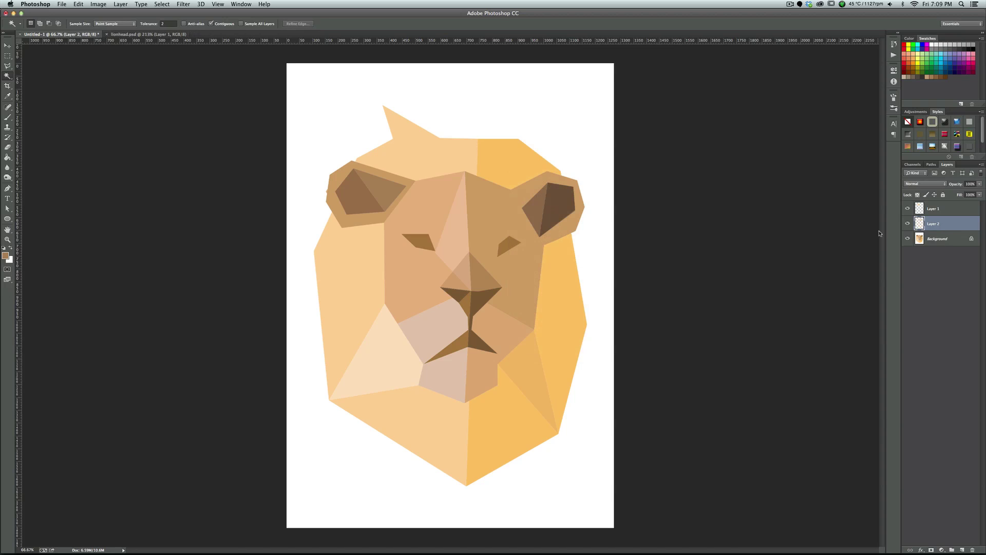
Cut the right inner ear facet onto Layer 3.
{"action": "left_click", "coordinate": [552, 208]}
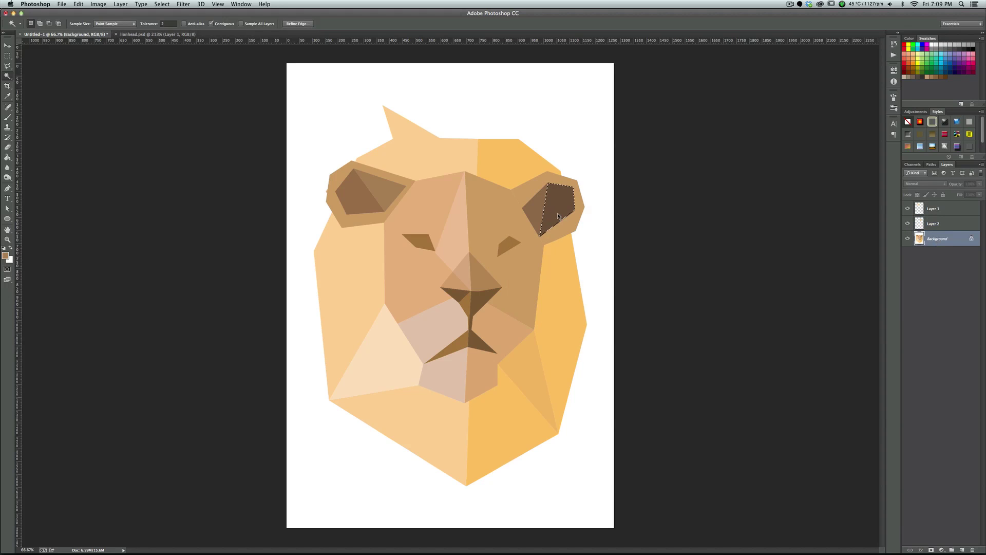
{"action": "right_click", "coordinate": [558, 212]}
{"action": "left_click", "coordinate": [581, 372]}
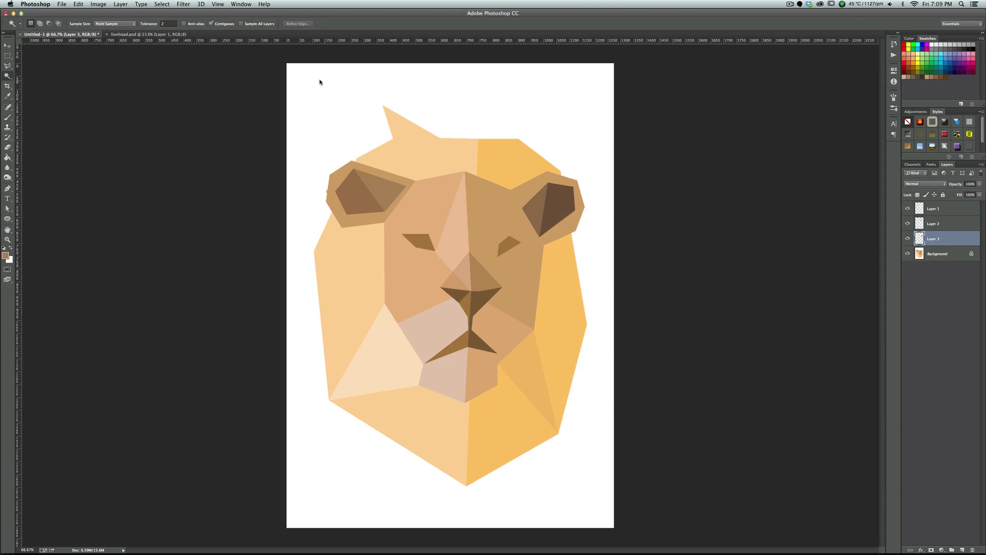
In lionhead.psd, drag the right, top and left mane pieces apart to test the layers.
{"action": "left_click", "coordinate": [161, 35]}
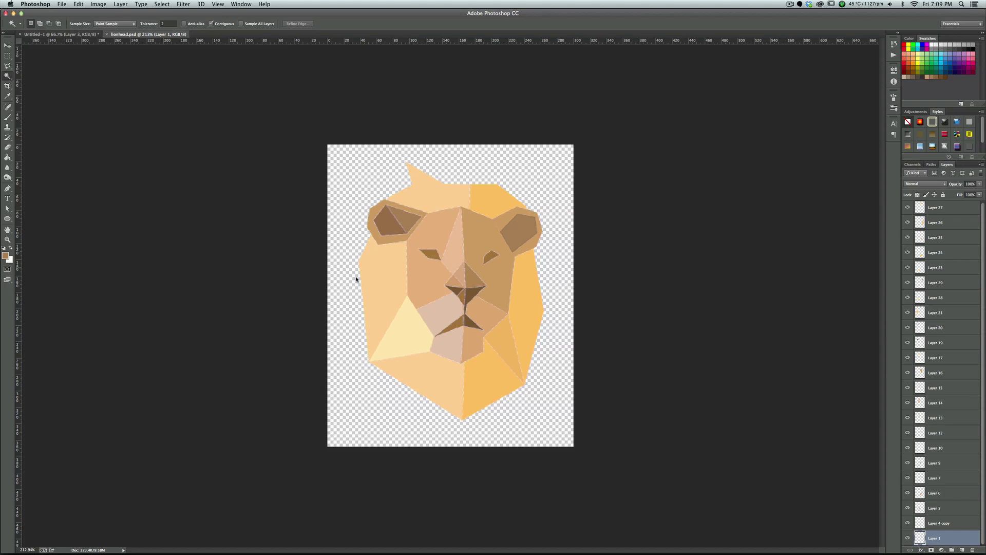
{"action": "key", "text": "v"}
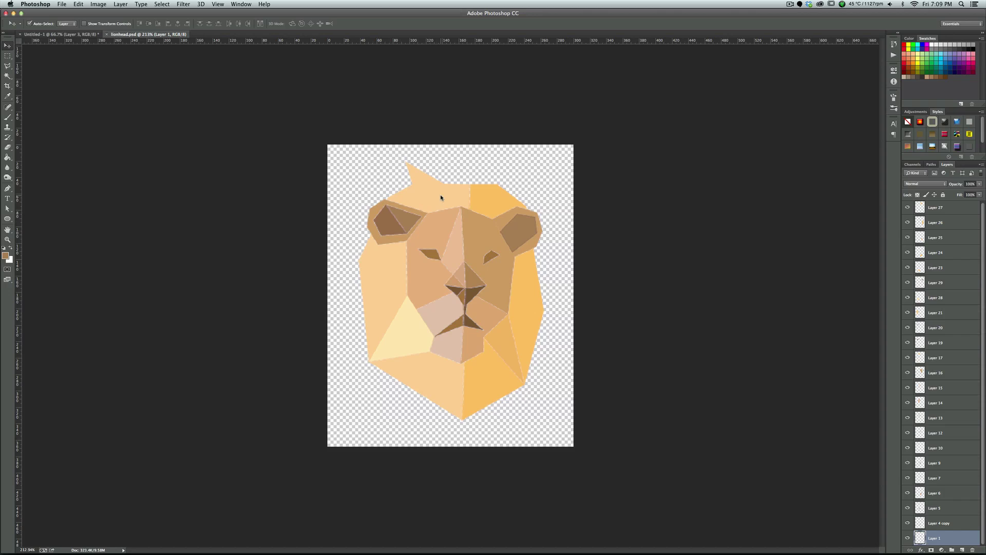
{"action": "left_click_drag", "start_coordinate": [530, 307], "coordinate": [551, 308]}
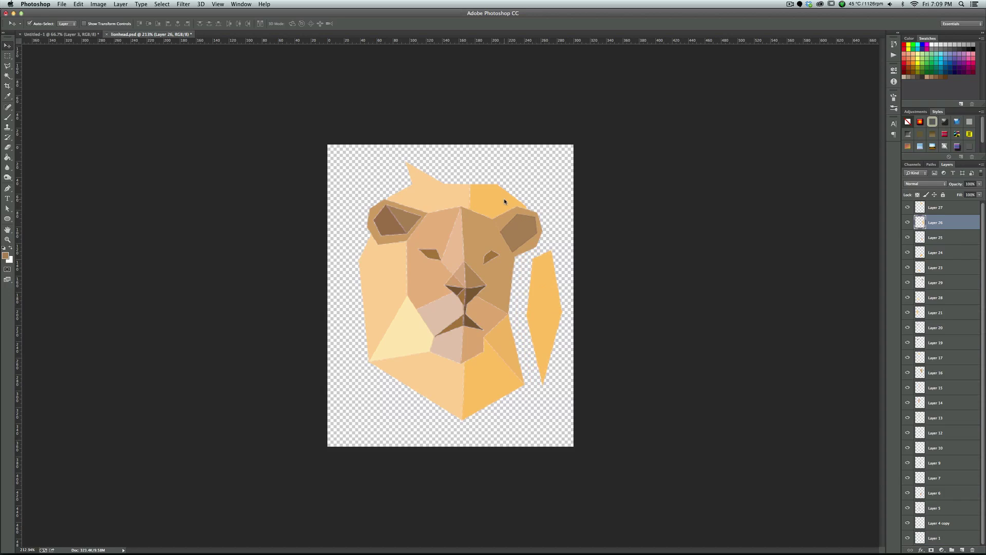
{"action": "left_click_drag", "start_coordinate": [503, 198], "coordinate": [440, 170]}
{"action": "left_click_drag", "start_coordinate": [383, 259], "coordinate": [365, 252]}
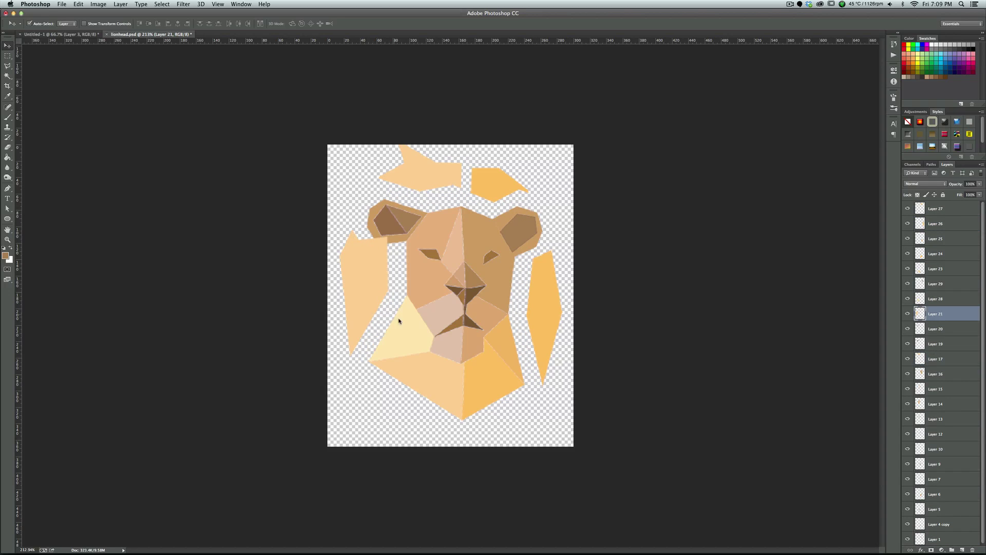
{"action": "left_click_drag", "start_coordinate": [394, 324], "coordinate": [371, 331]}
{"action": "left_click", "coordinate": [416, 391]}
Pull the chin, right face and ear pieces apart, then undo every move to reassemble the lion.
{"action": "left_click_drag", "start_coordinate": [416, 390], "coordinate": [411, 411]}
{"action": "left_click_drag", "start_coordinate": [475, 385], "coordinate": [495, 396]}
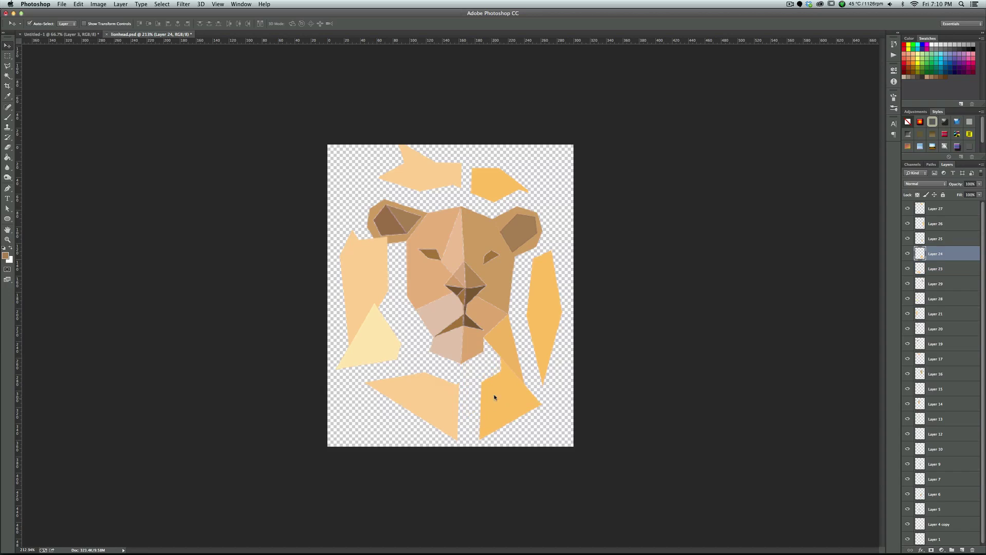
{"action": "left_click_drag", "start_coordinate": [498, 341], "coordinate": [515, 354]}
{"action": "left_click_drag", "start_coordinate": [500, 281], "coordinate": [513, 280]}
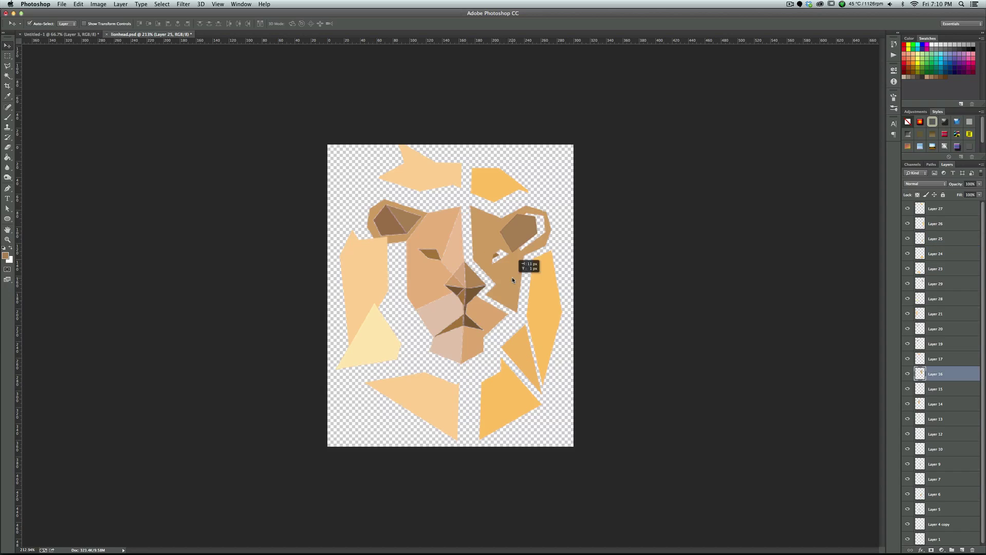
{"action": "left_click_drag", "start_coordinate": [518, 235], "coordinate": [545, 217]}
{"action": "key", "text": "super+alt+z"}
{"action": "key", "text": "super+alt+z"}
{"action": "key", "text": "super+alt+z"}
{"action": "key", "text": "super+alt+z"}
{"action": "key", "text": "super+alt+z"}
{"action": "key", "text": "super+alt+z"}
{"action": "key", "text": "super+alt+z"}
{"action": "key", "text": "super+alt+z"}
{"action": "key", "text": "super+alt+z"}
{"action": "key", "text": "super+alt+z"}
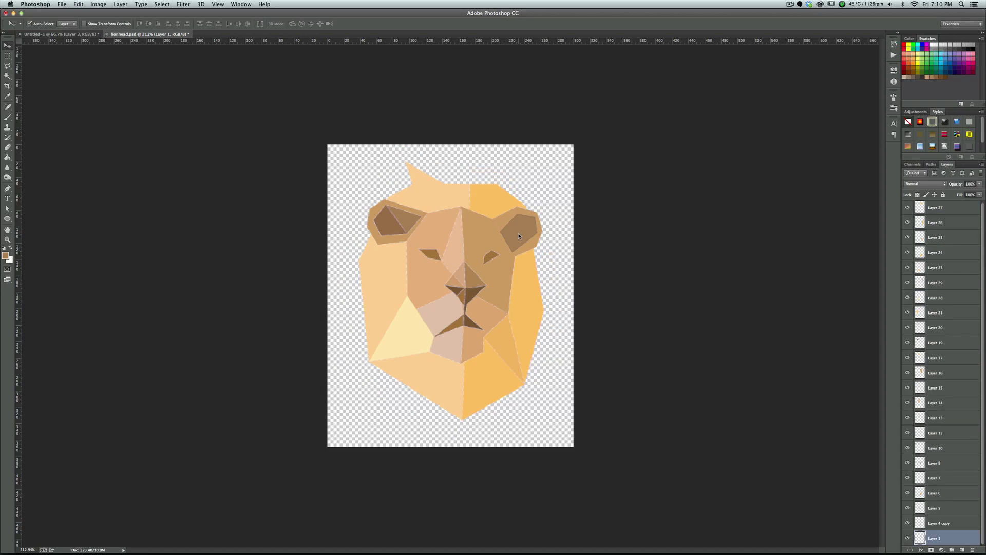
Save lionhead.psd to the Desktop, replacing the old copy with Maximize Compatibility on.
{"action": "left_click", "coordinate": [61, 4]}
{"action": "left_click", "coordinate": [87, 96]}
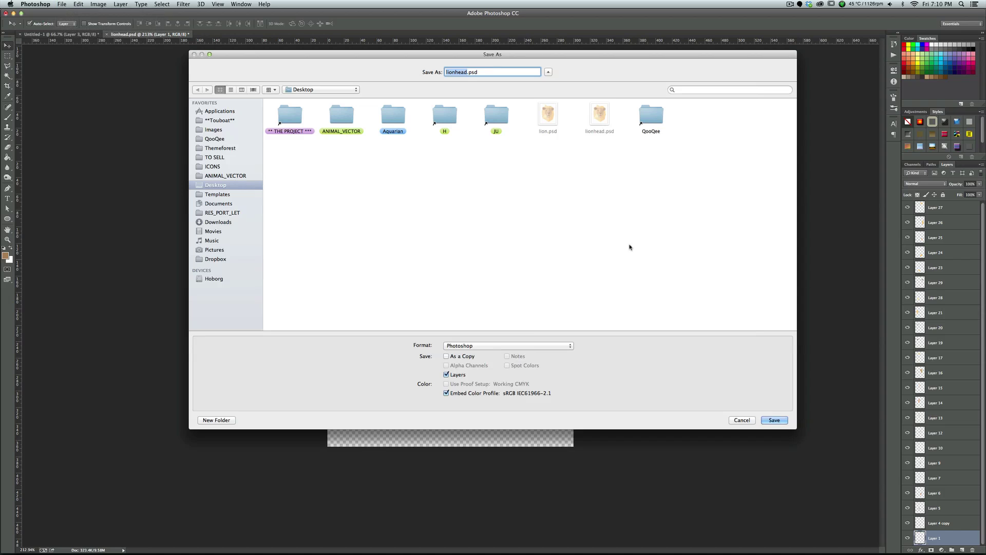
{"action": "left_click", "coordinate": [599, 114]}
{"action": "left_click", "coordinate": [775, 420]}
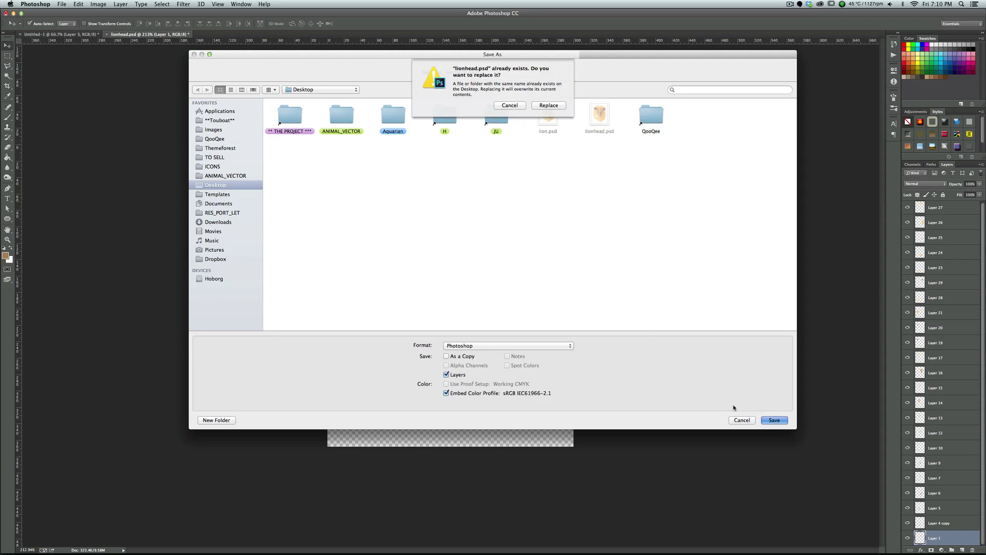
{"action": "left_click", "coordinate": [558, 107]}
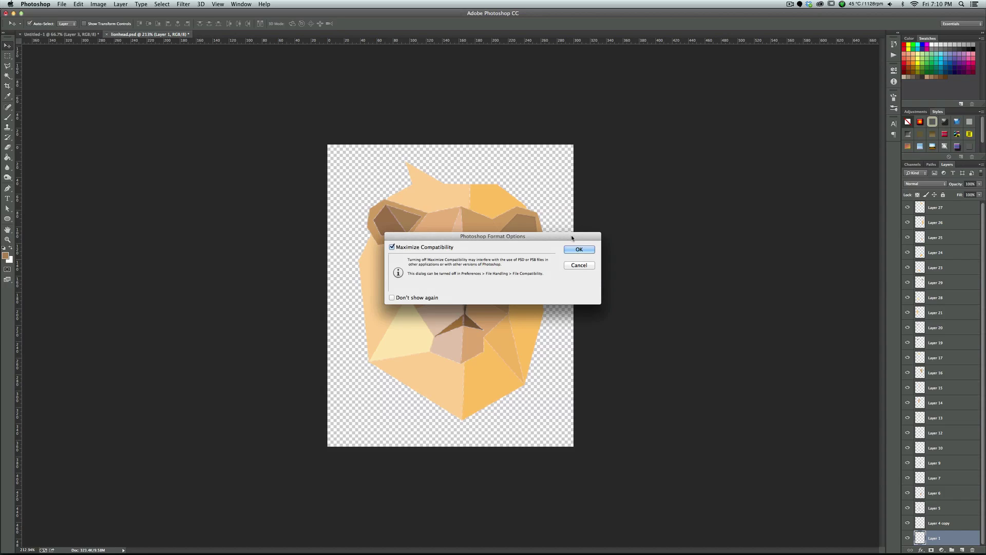
{"action": "key", "text": "Return"}
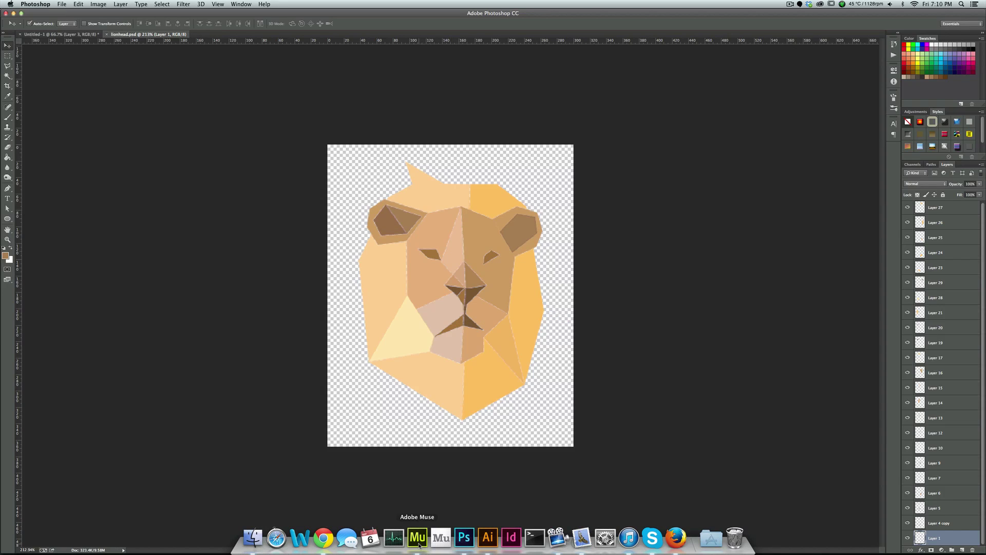
Create a new Muse site with default layout settings and open its Home page.
{"action": "left_click", "coordinate": [418, 543]}
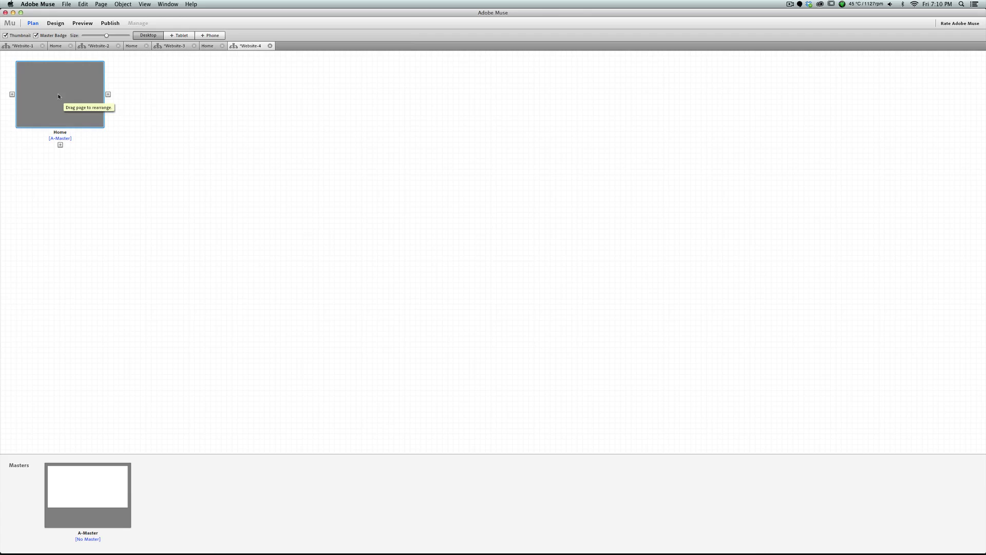
{"action": "key", "text": "super+n"}
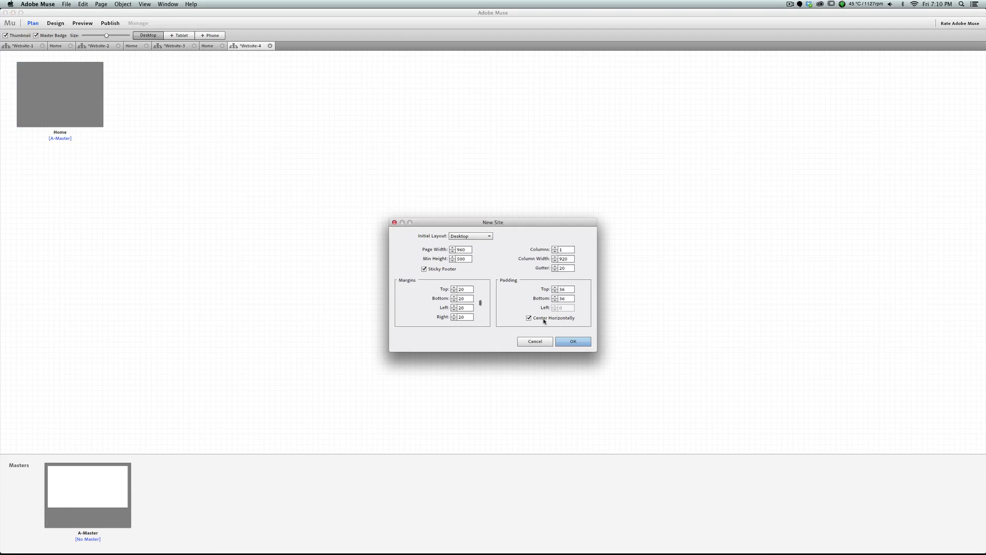
{"action": "left_click", "coordinate": [565, 343]}
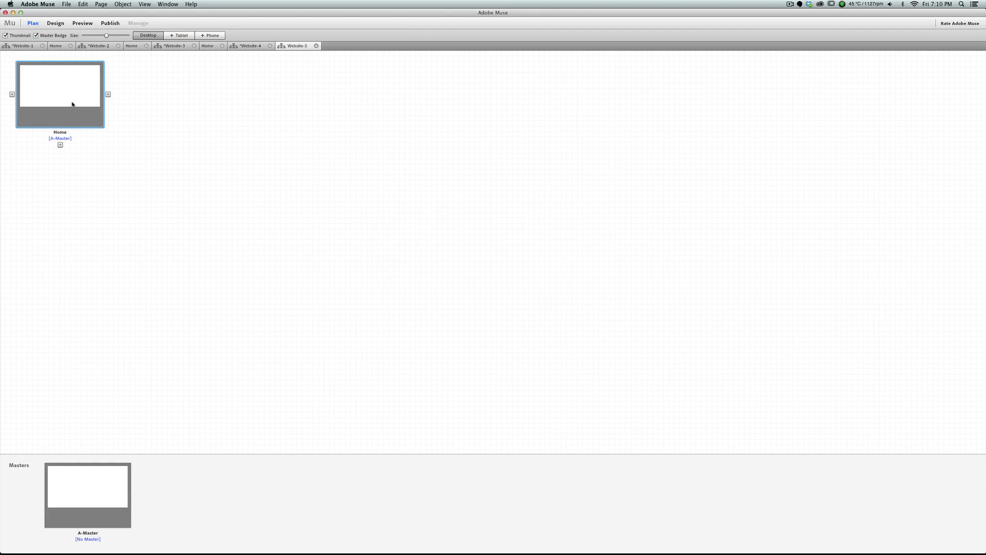
{"action": "double_click", "coordinate": [71, 103]}
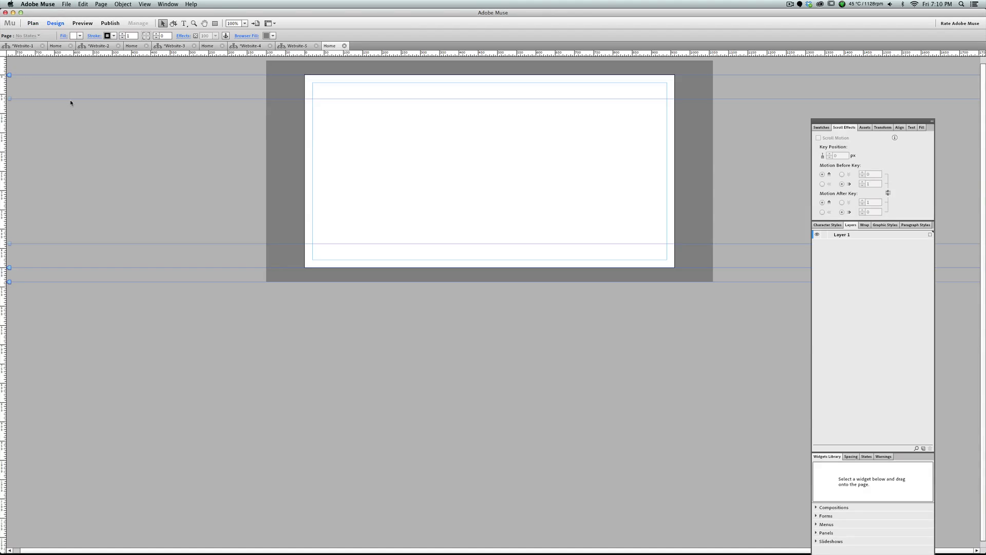
Set the Home page's Min Height to 5000 px in Page Properties.
{"action": "right_click", "coordinate": [400, 148]}
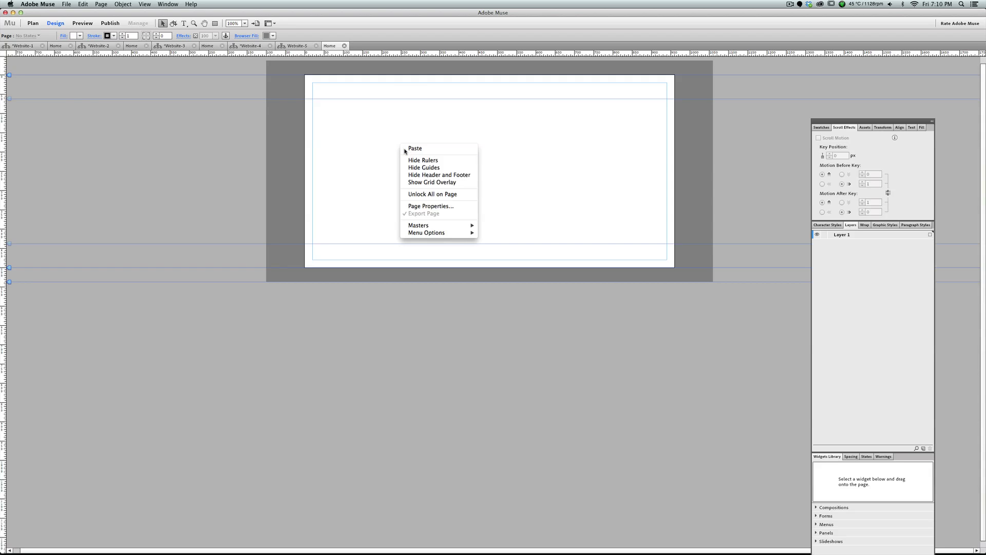
{"action": "left_click", "coordinate": [432, 206]}
{"action": "left_click_drag", "start_coordinate": [464, 251], "coordinate": [506, 252]}
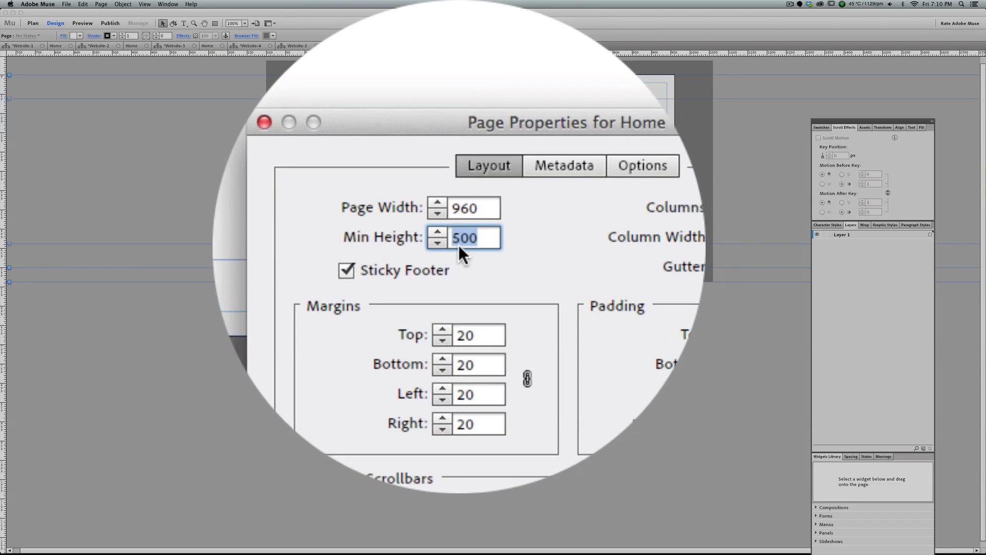
{"action": "type", "text": "5000"}
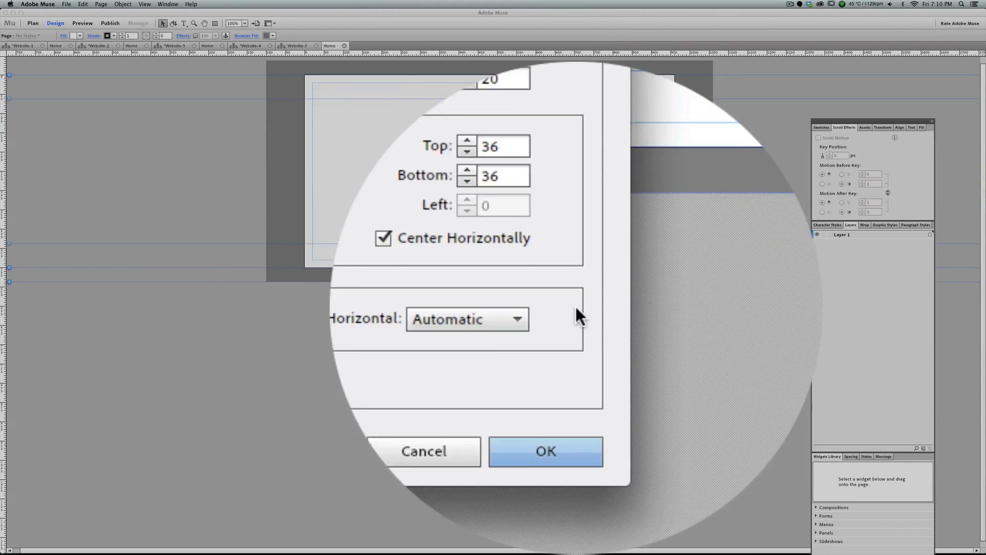
{"action": "left_click", "coordinate": [570, 365]}
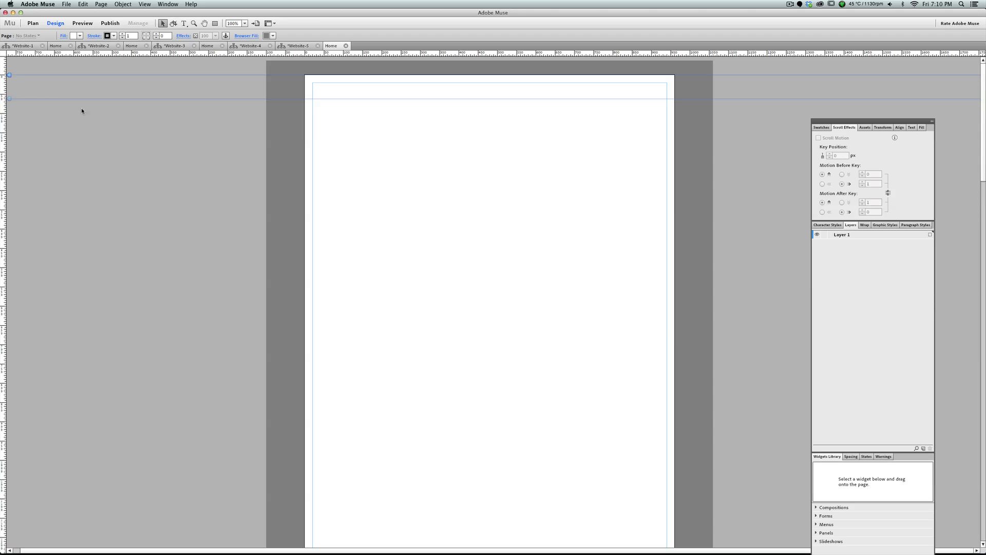
Set the page's Fill and Stroke to None.
{"action": "left_click", "coordinate": [74, 36]}
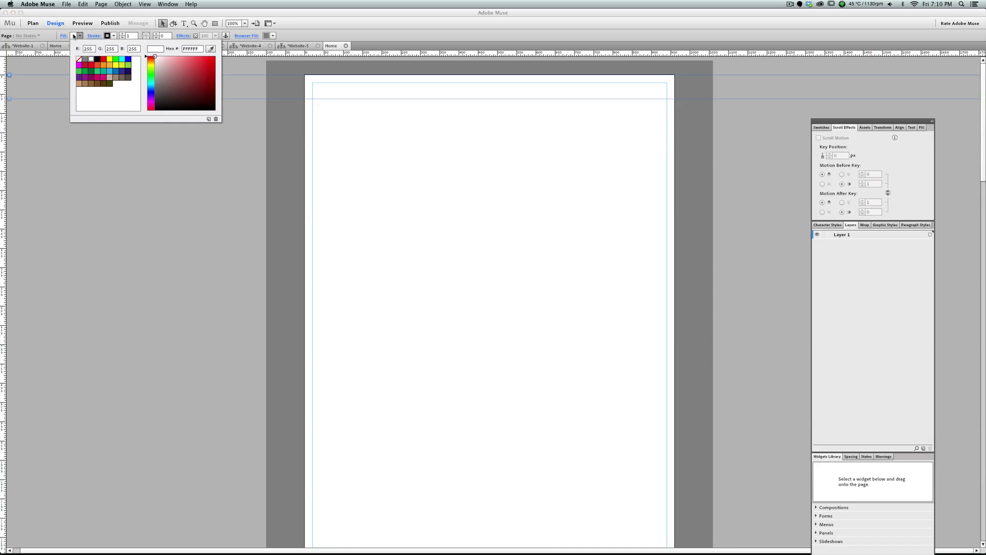
{"action": "left_click", "coordinate": [78, 58]}
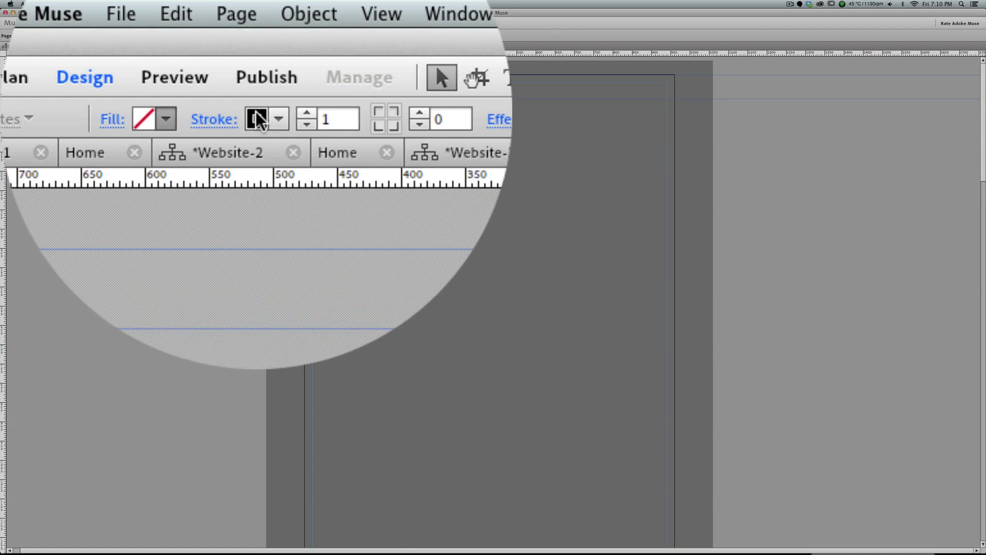
{"action": "left_click", "coordinate": [114, 36]}
{"action": "left_click", "coordinate": [256, 196]}
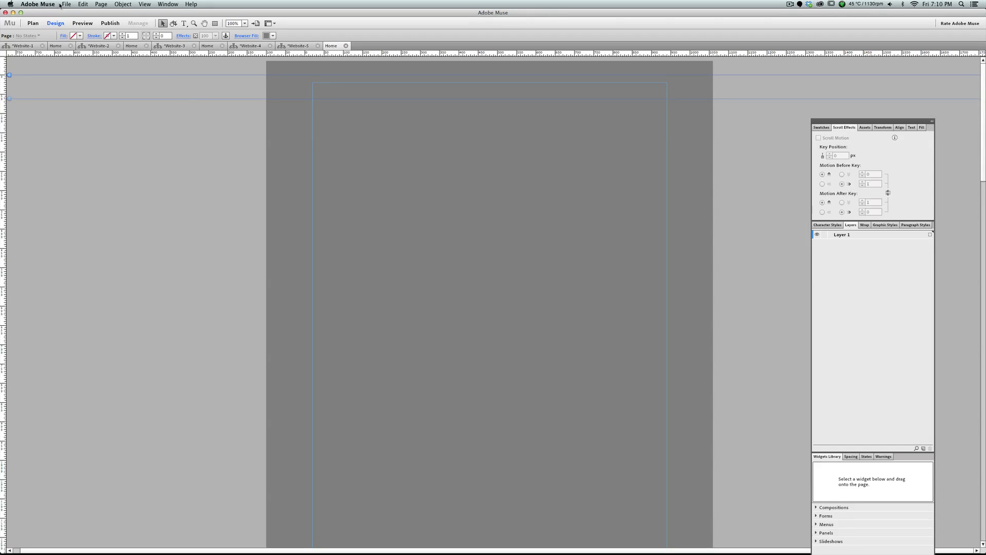
Place lionhead.psd, importing all of its layers individually.
{"action": "left_click", "coordinate": [66, 4]}
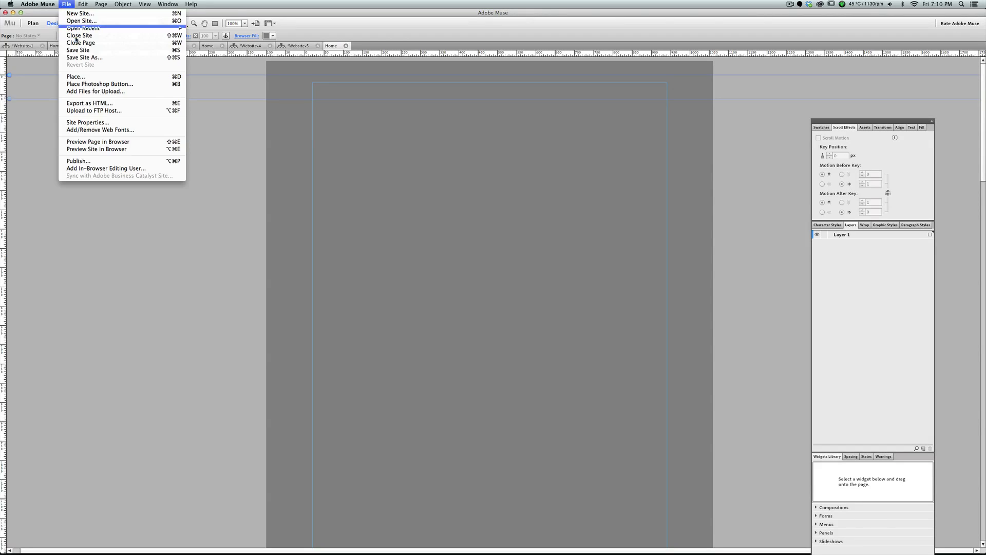
{"action": "left_click", "coordinate": [87, 77]}
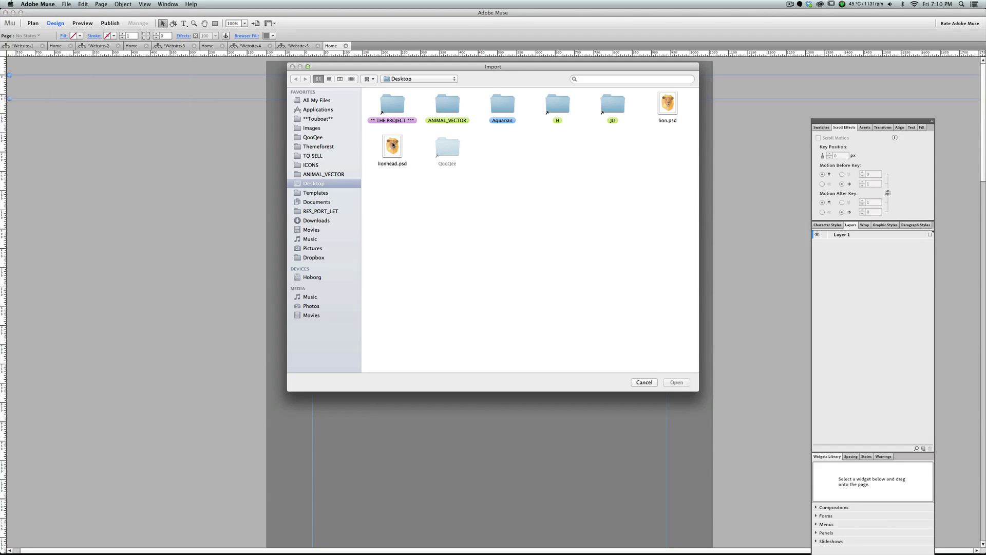
{"action": "double_click", "coordinate": [393, 146]}
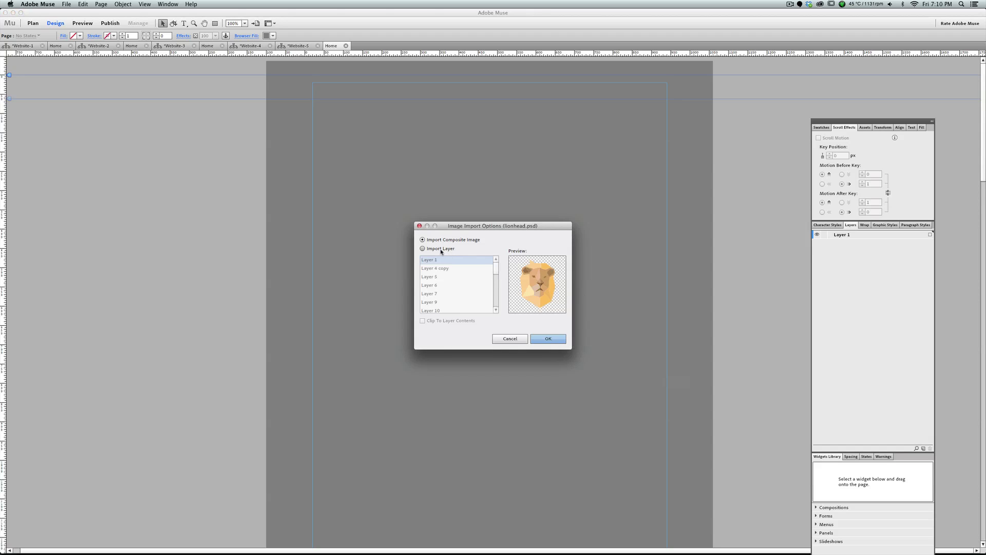
{"action": "left_click", "coordinate": [440, 250]}
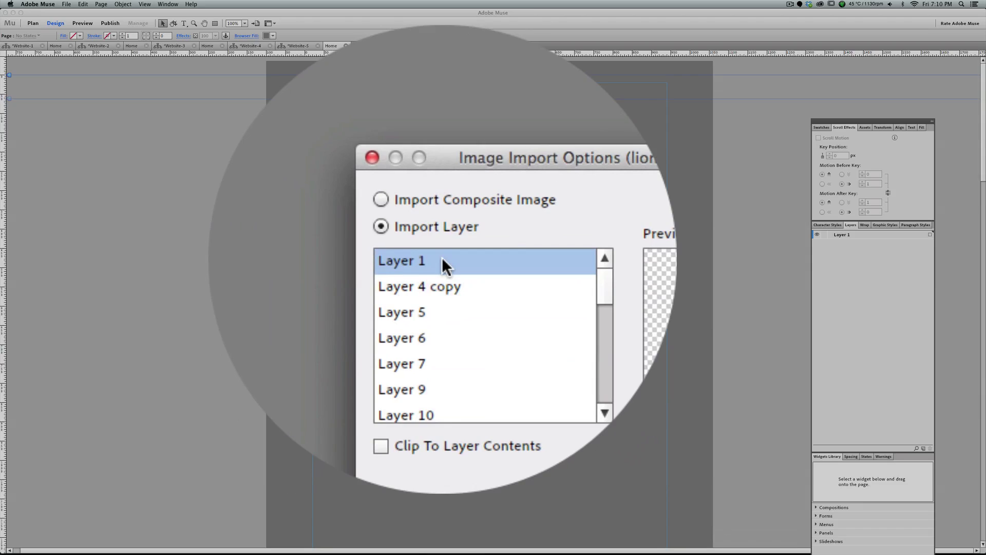
{"action": "scroll", "coordinate": [442, 259], "scroll_direction": "down", "scroll_amount": 8}
{"action": "left_click", "coordinate": [441, 308], "text": "shift"}
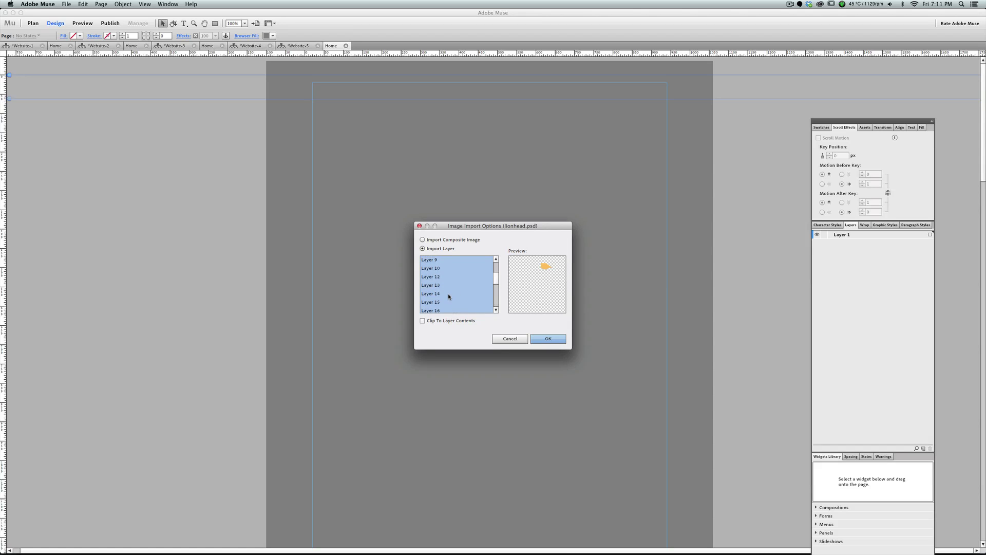
{"action": "left_click", "coordinate": [559, 342]}
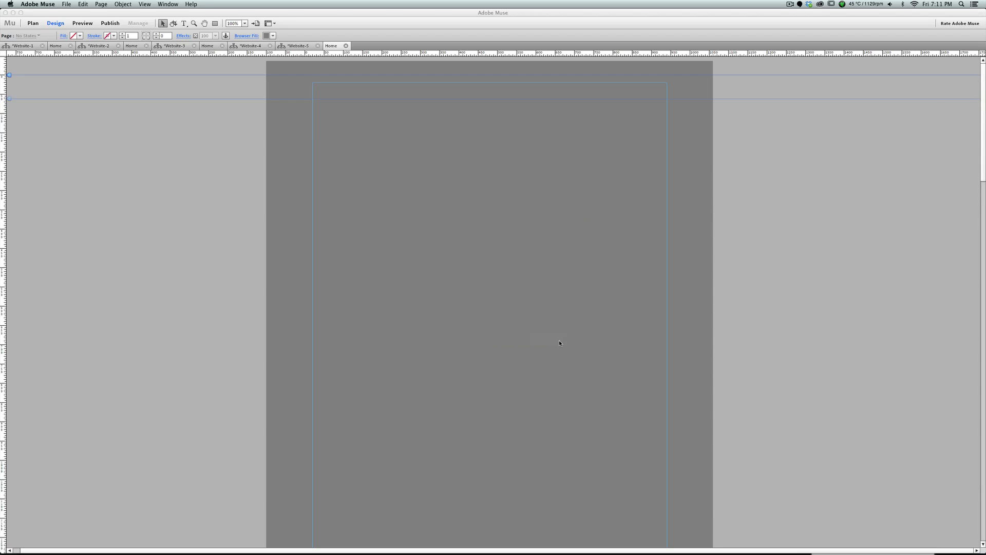
Drop the lion layers, position the assembled head near the upper middle, and select all pieces.
{"action": "left_click", "coordinate": [390, 201]}
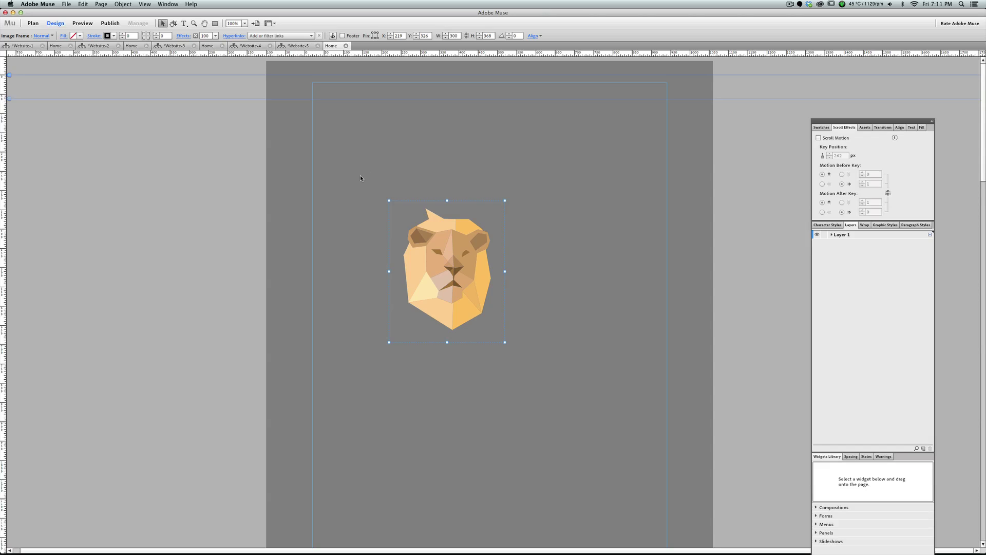
{"action": "left_click_drag", "start_coordinate": [356, 177], "coordinate": [532, 360]}
{"action": "left_click_drag", "start_coordinate": [454, 297], "coordinate": [545, 312]}
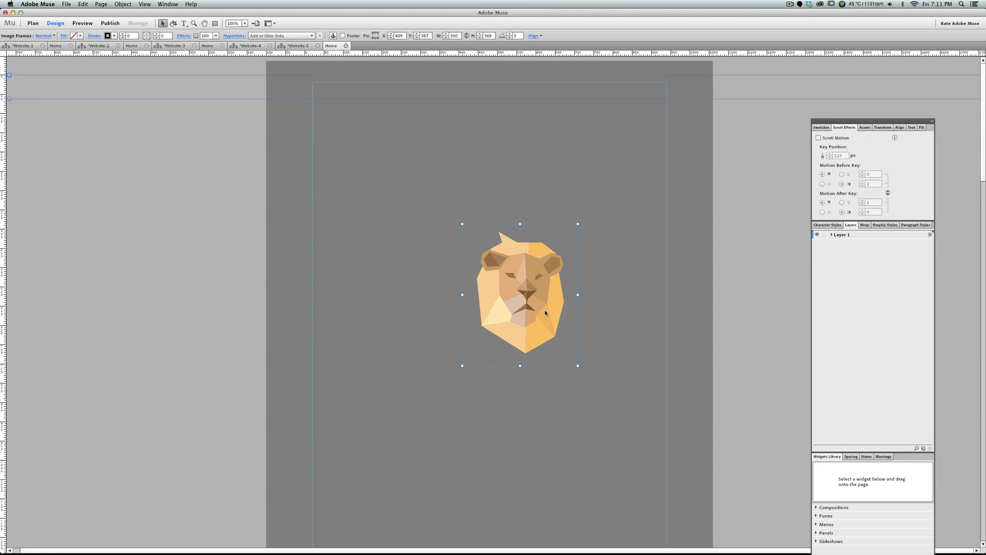
{"action": "left_click", "coordinate": [596, 226]}
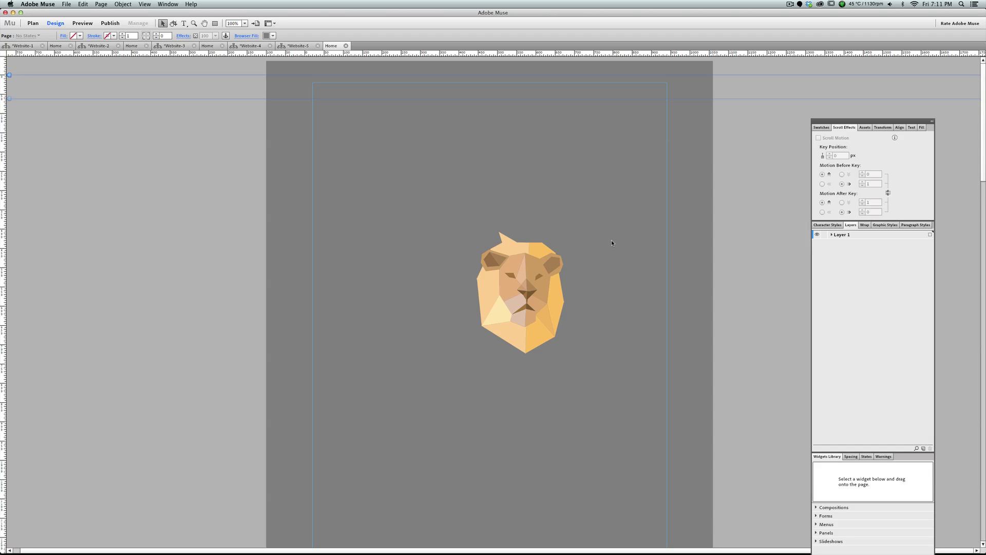
{"action": "left_click_drag", "start_coordinate": [612, 242], "coordinate": [479, 332]}
{"action": "left_click_drag", "start_coordinate": [544, 301], "coordinate": [582, 226]}
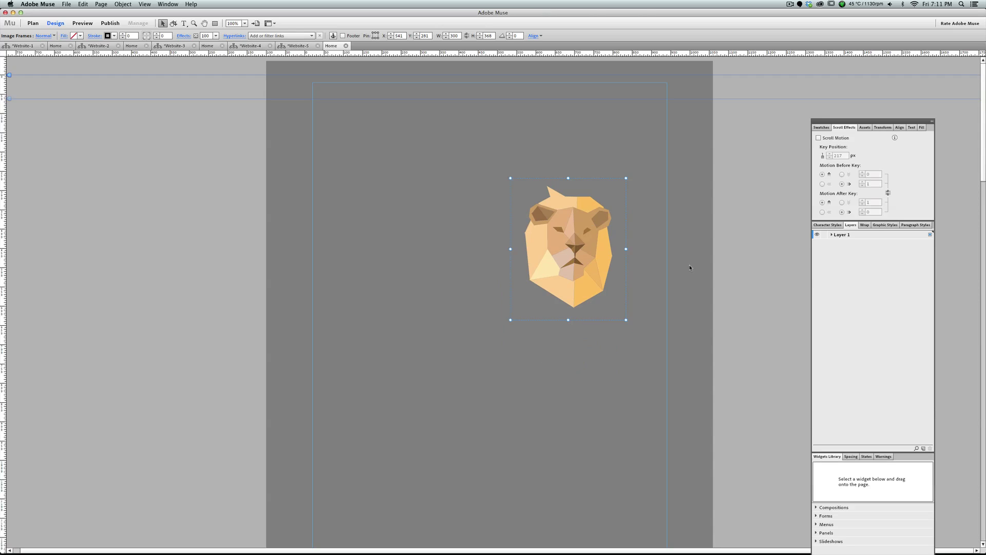
{"action": "key", "text": "super+z"}
{"action": "key", "text": "super+z"}
{"action": "left_click", "coordinate": [641, 267]}
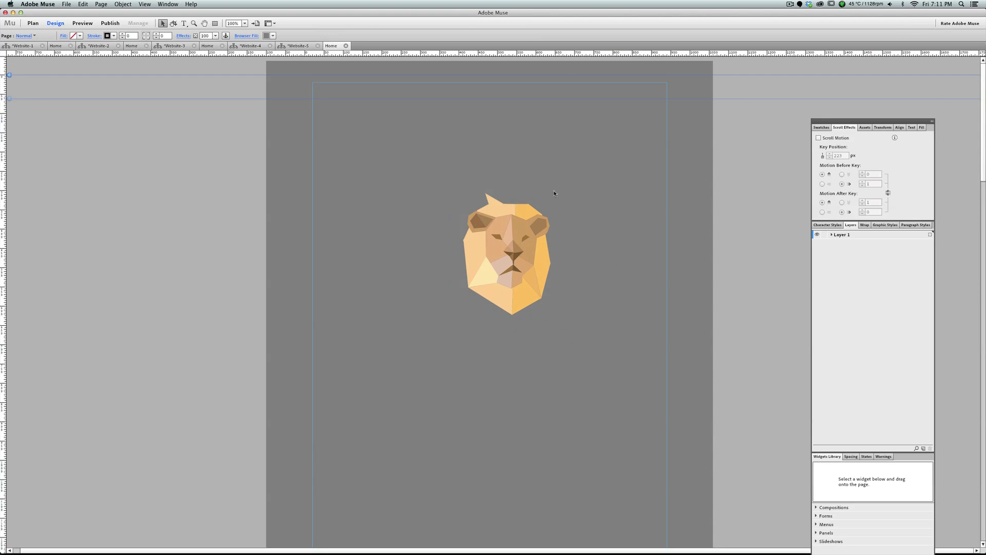
{"action": "left_click_drag", "start_coordinate": [652, 172], "coordinate": [445, 321]}
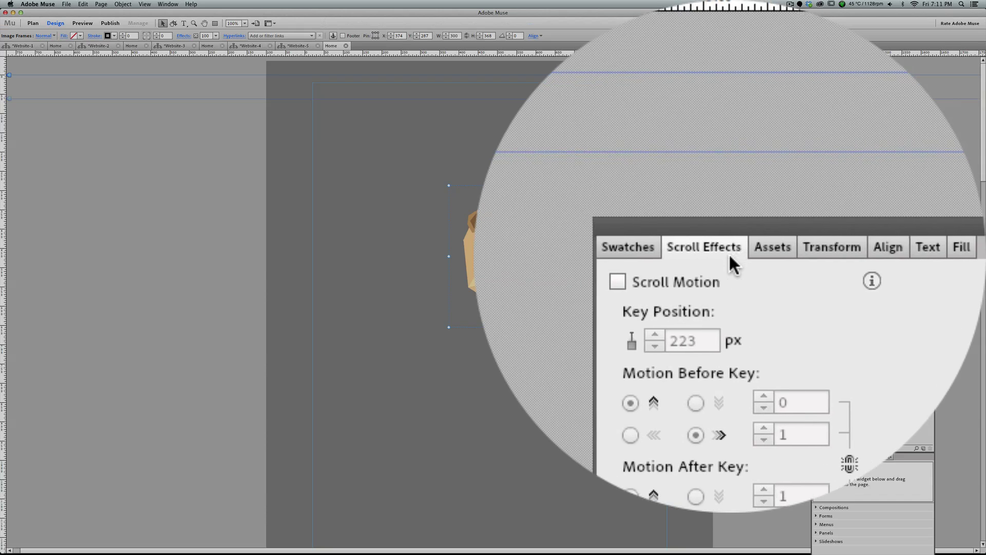
Turn on Scroll Motion for the lion pieces, trying key positions 150 and 350.
{"action": "left_click", "coordinate": [734, 253]}
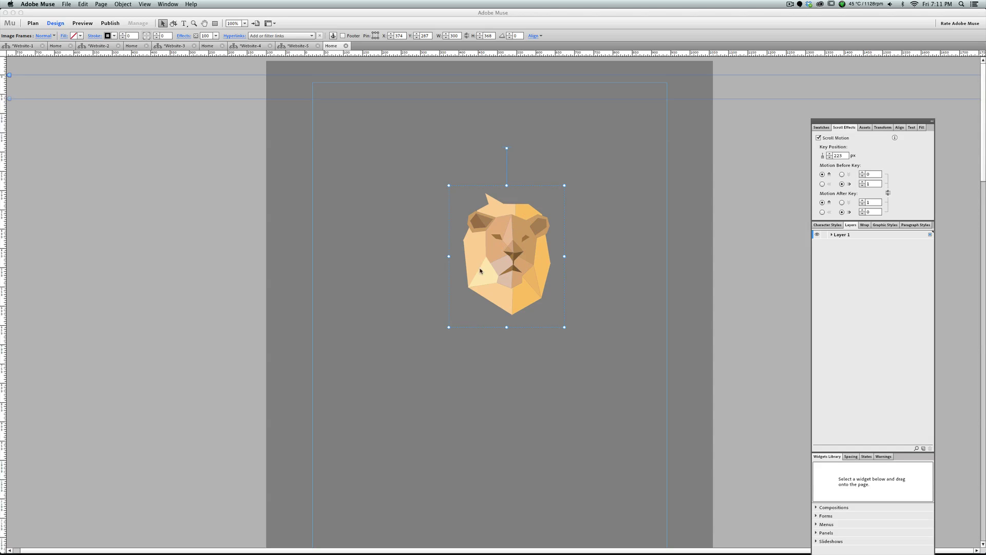
{"action": "left_click", "coordinate": [837, 156]}
{"action": "type", "text": "1"}
{"action": "key", "text": "Return"}
{"action": "double_click", "coordinate": [833, 157]}
{"action": "type", "text": "350"}
{"action": "key", "text": "Return"}
Settle the key position at 250 px after trying 300, then reselect all lion pieces.
{"action": "double_click", "coordinate": [830, 155]}
{"action": "type", "text": "2"}
{"action": "key", "text": "Return"}
{"action": "type", "text": "350"}
{"action": "key", "text": "Return"}
{"action": "double_click", "coordinate": [844, 156]}
{"action": "type", "text": "250"}
{"action": "key", "text": "Return"}
{"action": "left_click_drag", "start_coordinate": [398, 202], "coordinate": [574, 303]}
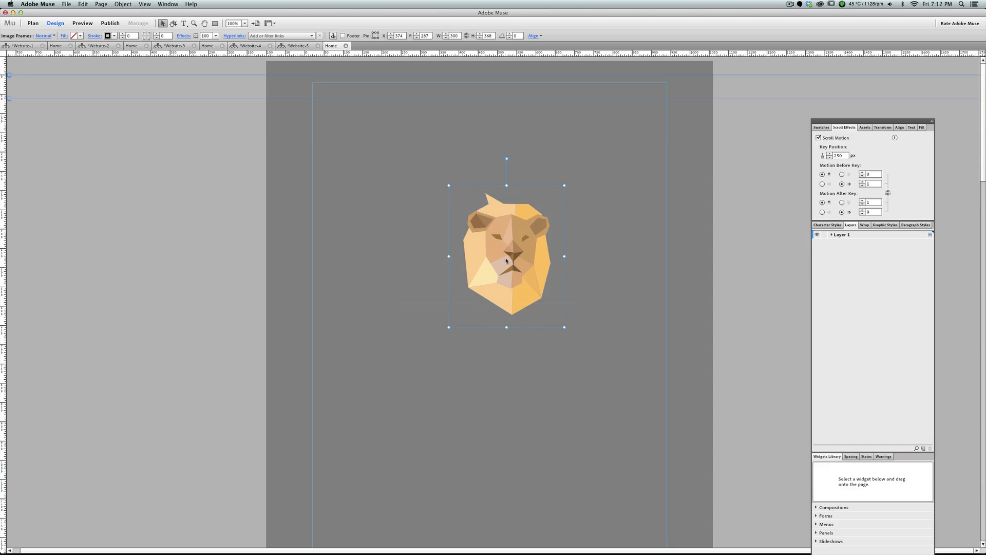
Move the lion head to the upper right and set its vertical Motion After Key to 0.
{"action": "left_click_drag", "start_coordinate": [553, 249], "coordinate": [639, 221]}
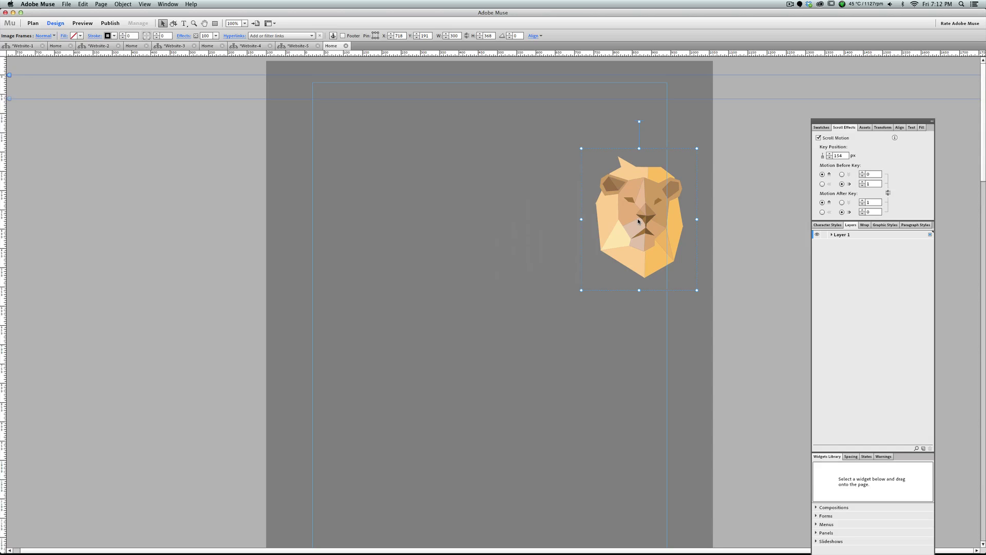
{"action": "left_click_drag", "start_coordinate": [639, 221], "coordinate": [612, 189]}
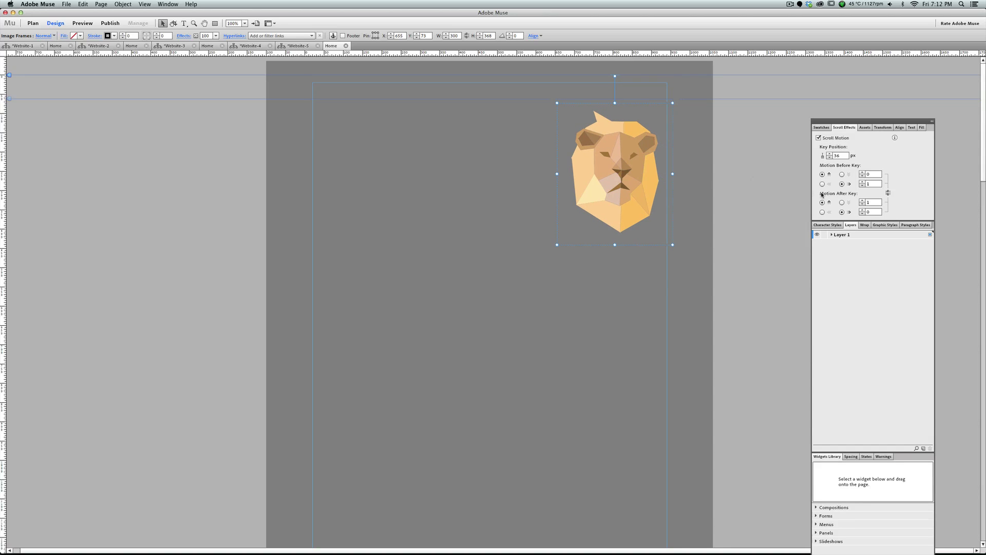
{"action": "left_click", "coordinate": [871, 203]}
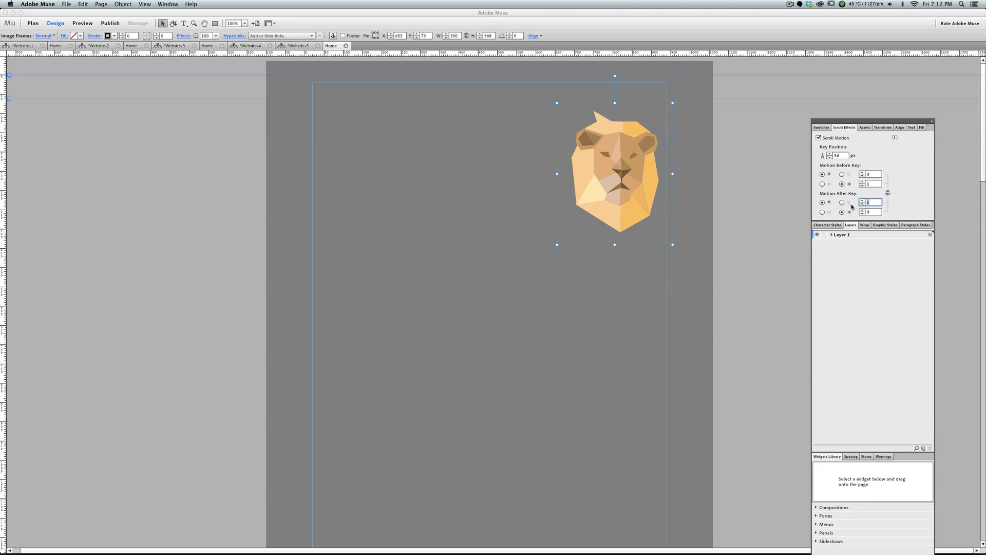
{"action": "type", "text": "0"}
{"action": "key", "text": "Return"}
{"action": "left_click_drag", "start_coordinate": [633, 155], "coordinate": [613, 167]}
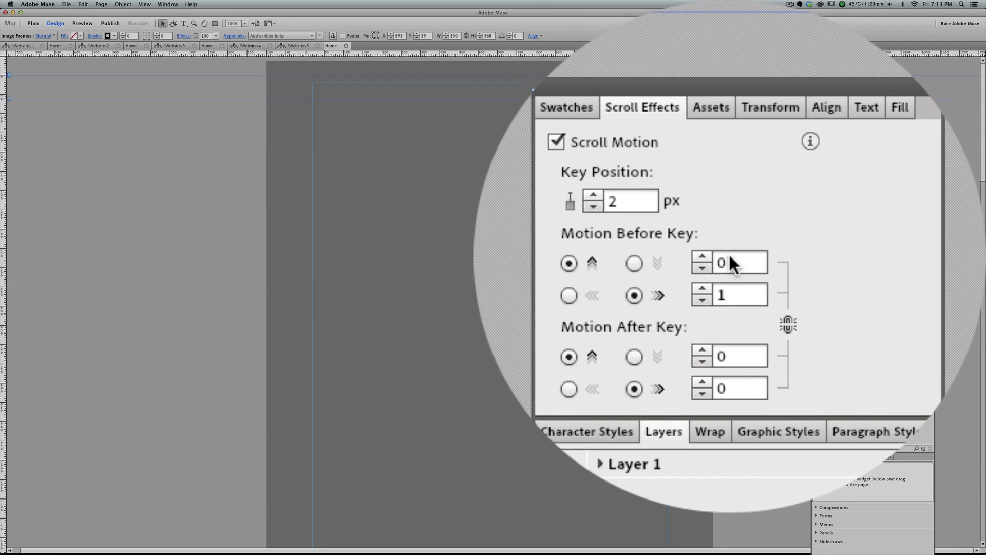
Set the lion's Motion Before Key to 0 horizontal and 1 vertical.
{"action": "mouse_move", "coordinate": [728, 253]}
{"action": "left_click", "coordinate": [704, 291]}
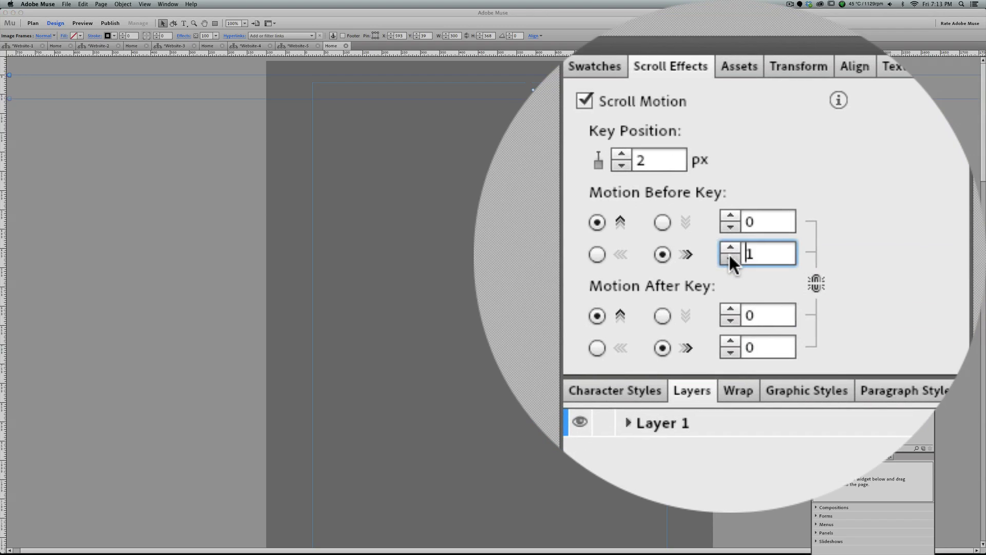
{"action": "double_click", "coordinate": [728, 254]}
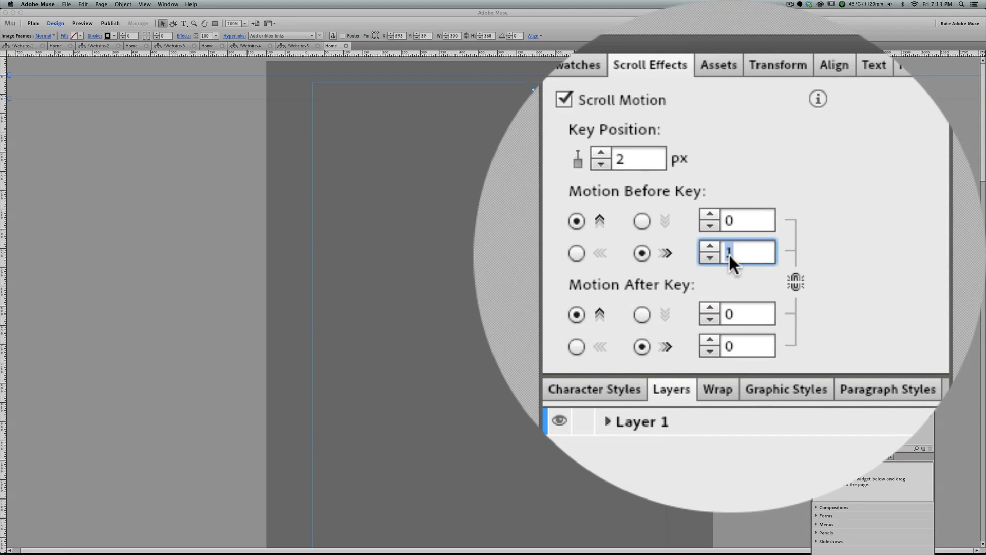
{"action": "key", "text": "Return"}
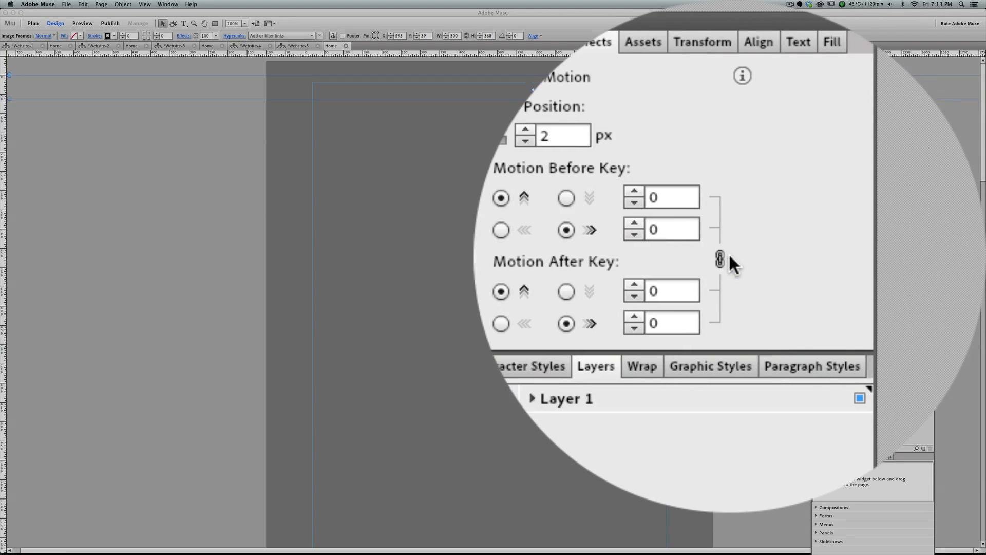
{"action": "double_click", "coordinate": [729, 253]}
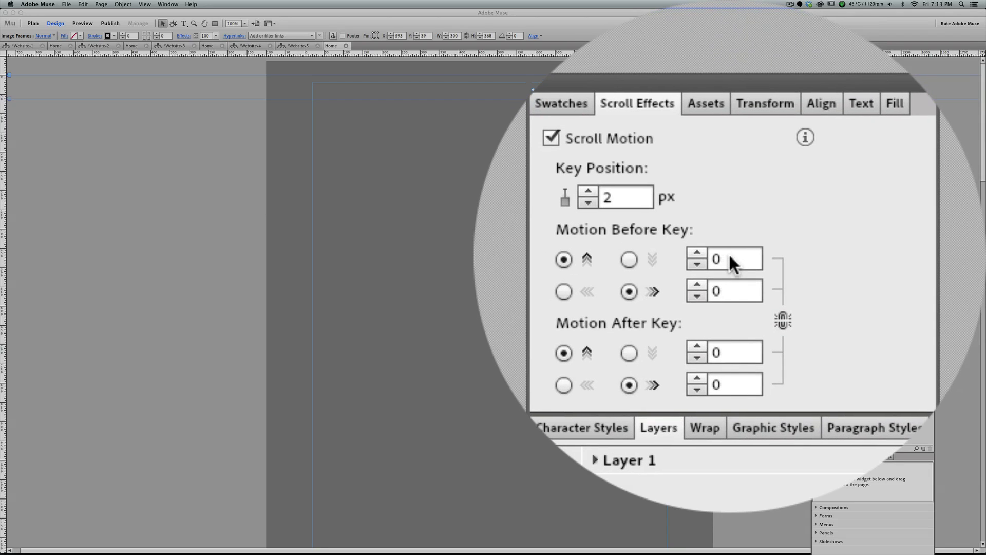
{"action": "type", "text": "0"}
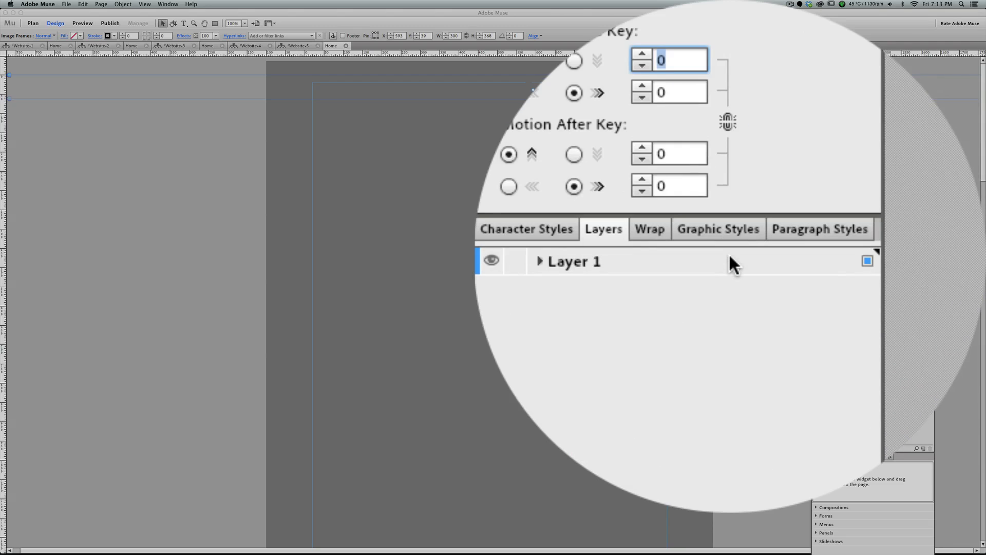
{"action": "type", "text": "1"}
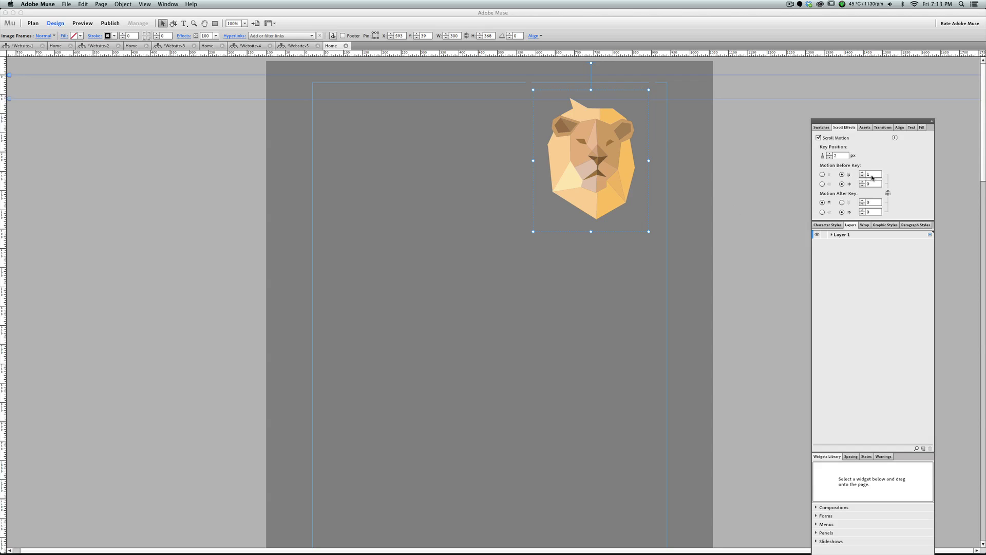
Zoom out and drag the lion head lower, moving its key position to about 291 px.
{"action": "left_click", "coordinate": [612, 361]}
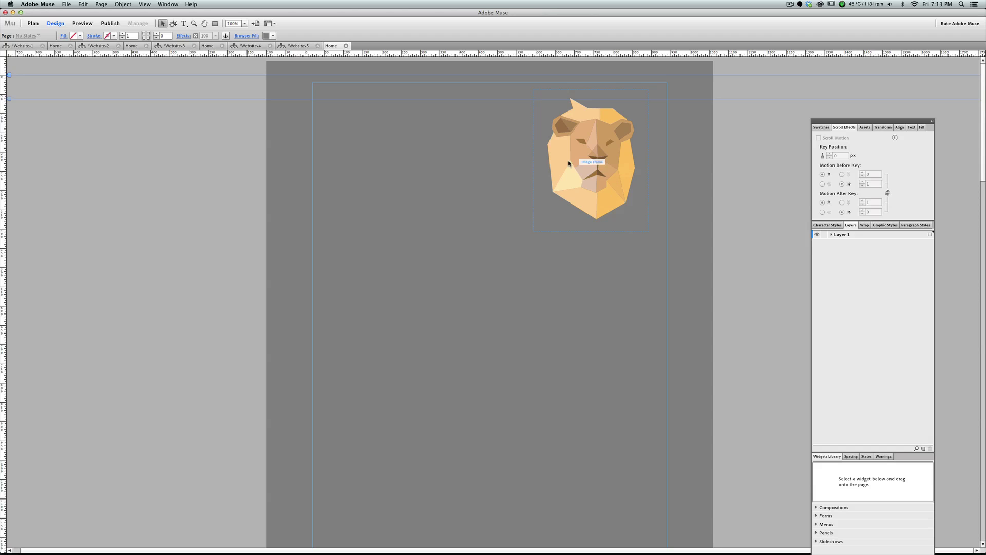
{"action": "left_click", "coordinate": [608, 210]}
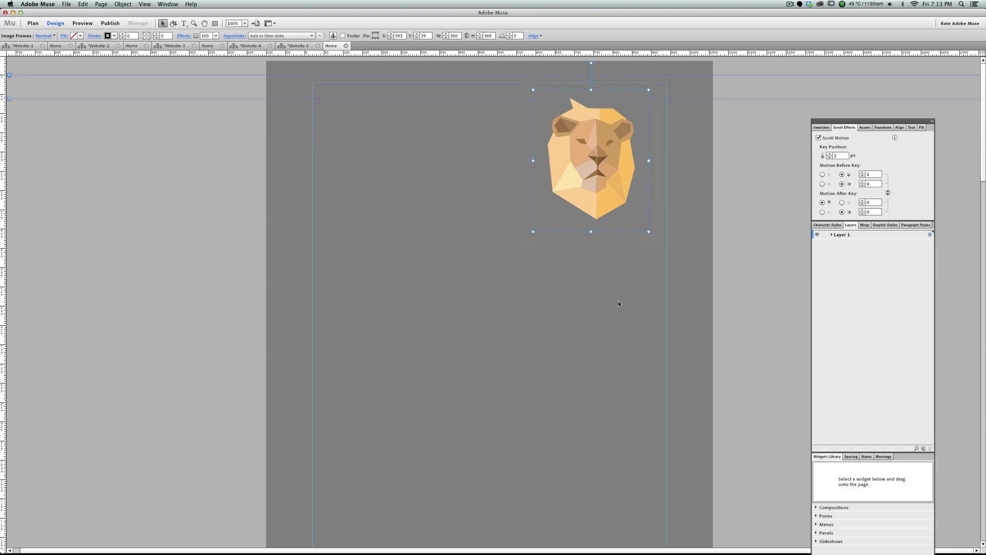
{"action": "key", "text": "z"}
{"action": "left_click", "coordinate": [548, 304], "text": "alt"}
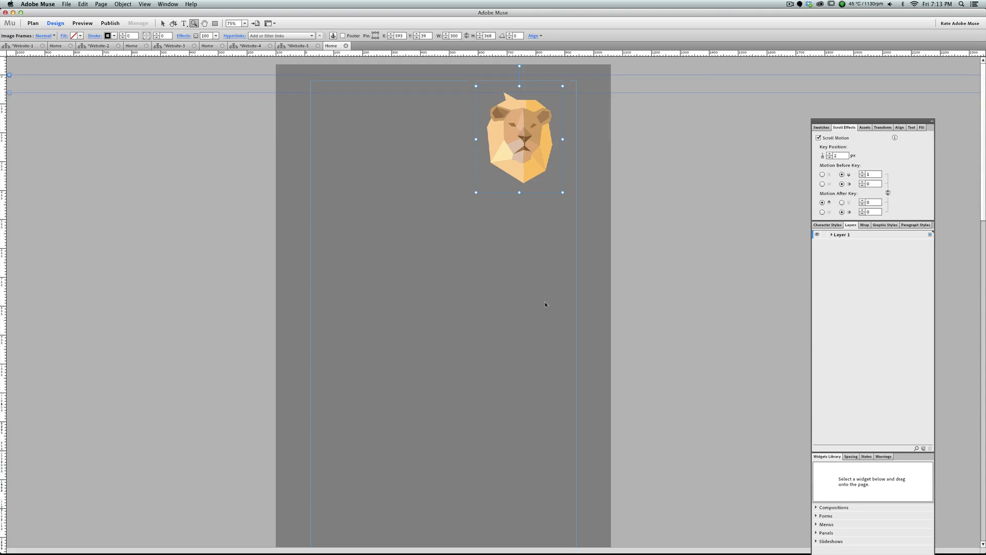
{"action": "left_click", "coordinate": [531, 290], "text": "alt"}
{"action": "key", "text": "v"}
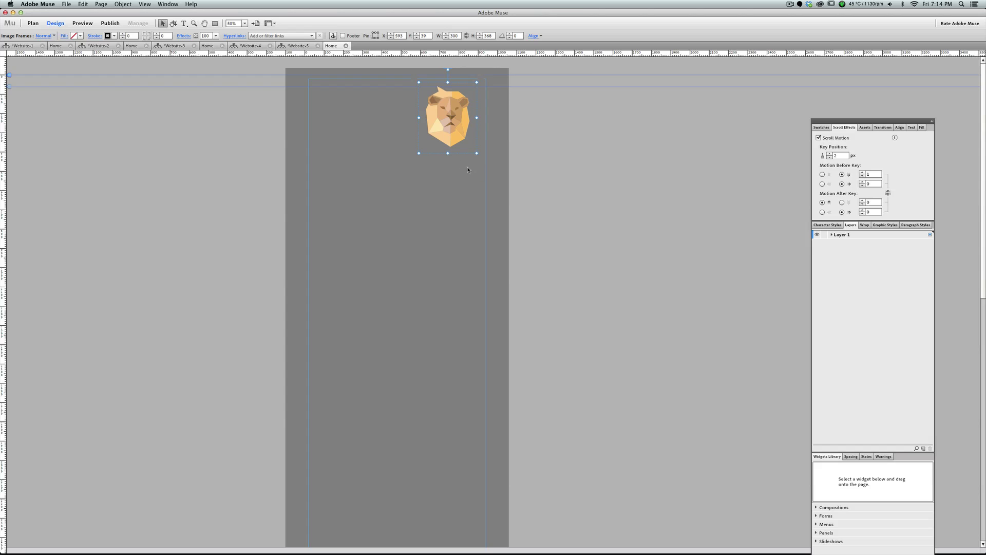
{"action": "left_click_drag", "start_coordinate": [447, 126], "coordinate": [456, 181]}
{"action": "left_click", "coordinate": [440, 277]}
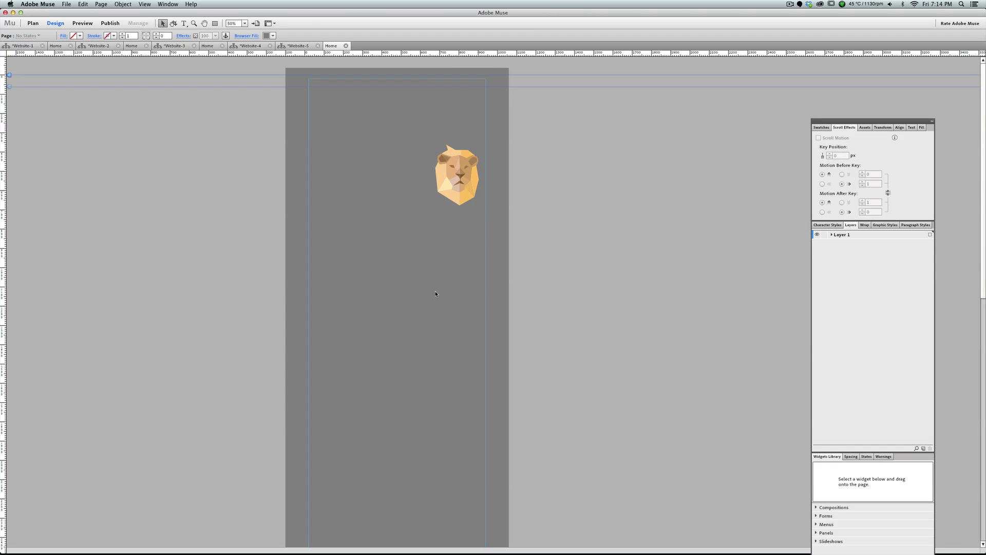
{"action": "key", "text": "super+alt+e"}
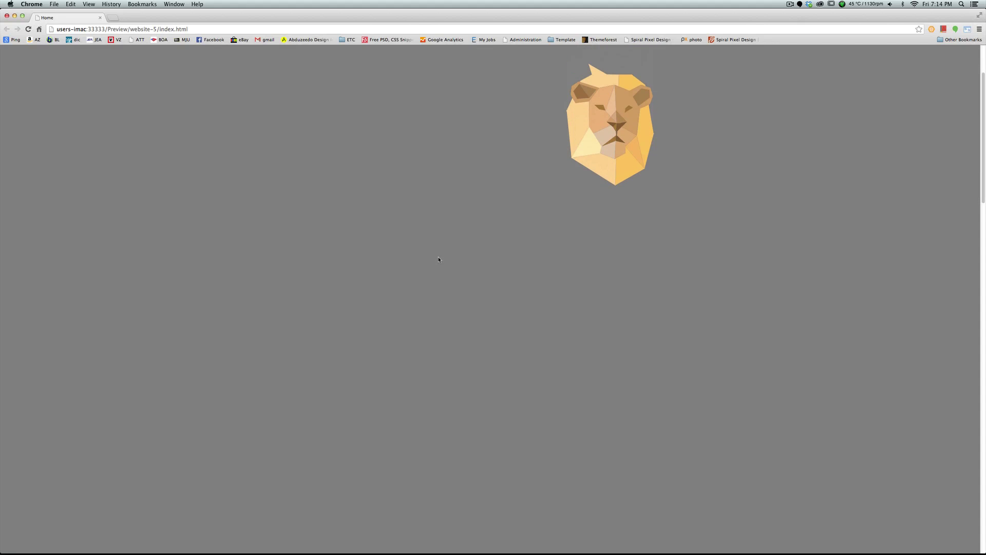
{"action": "scroll", "coordinate": [438, 260], "scroll_direction": "down", "scroll_amount": 6}
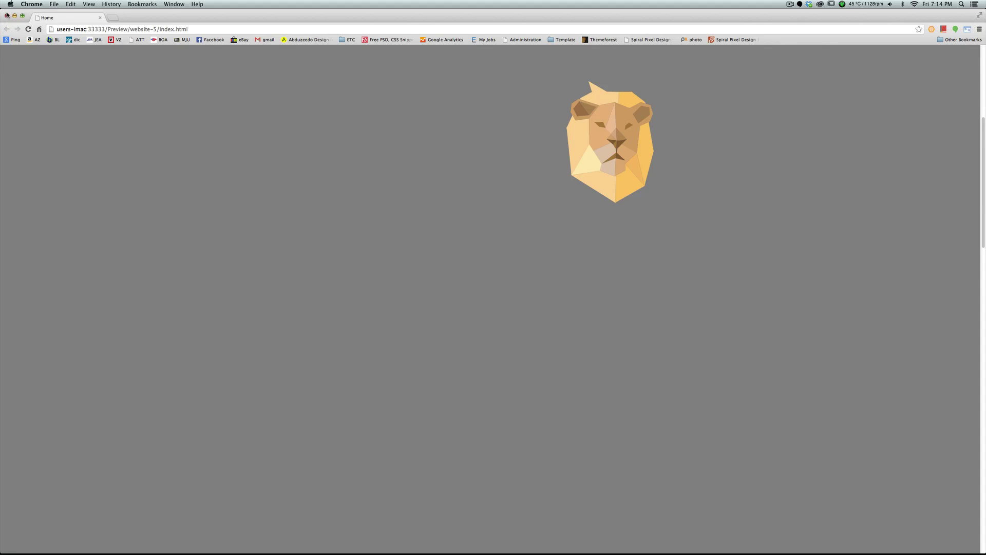
{"action": "left_click", "coordinate": [6, 15]}
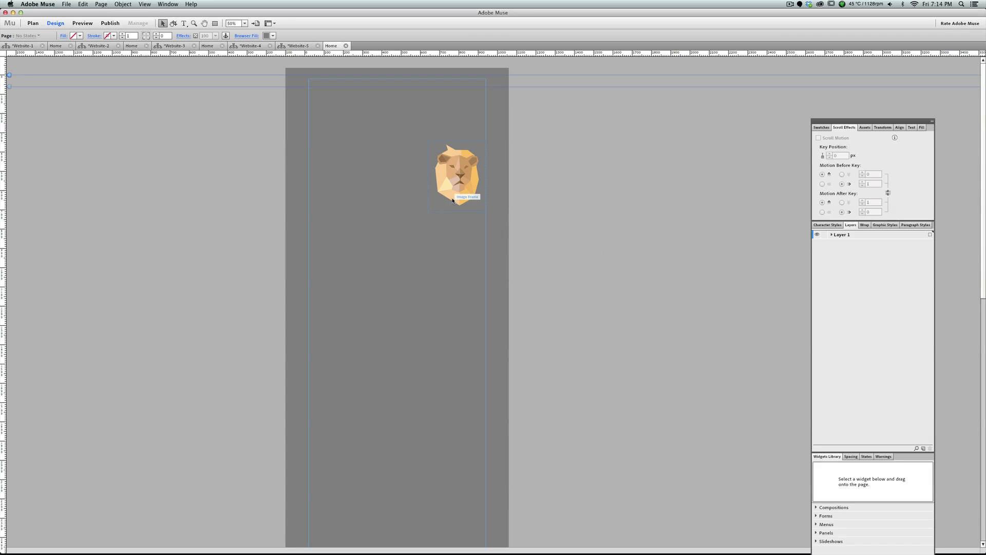
Drag the top lion piece down to the bottom of the page at 10% zoom.
{"action": "left_click", "coordinate": [452, 200]}
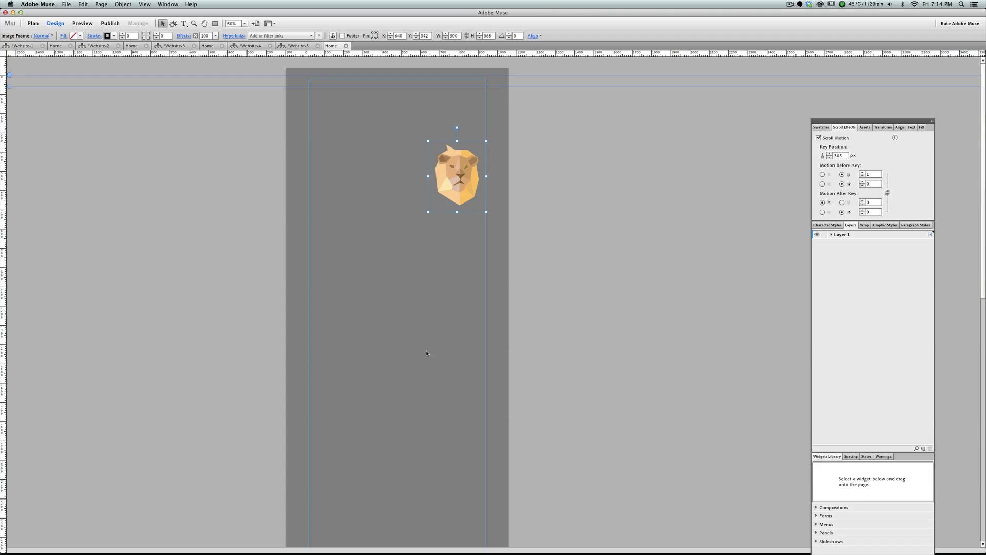
{"action": "key", "text": "super+minus"}
{"action": "key", "text": "super+minus"}
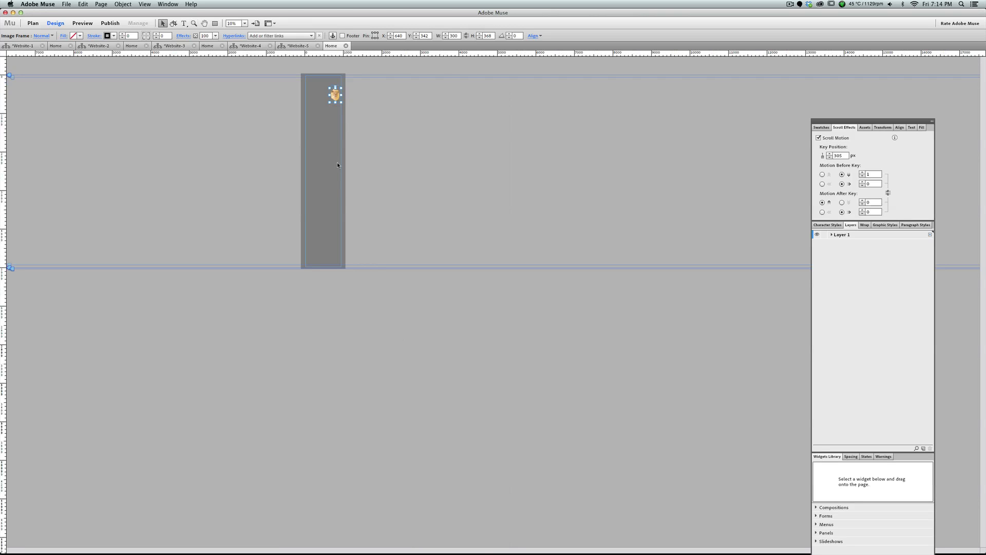
{"action": "left_click_drag", "start_coordinate": [334, 97], "coordinate": [341, 260]}
Distribute all the lion pieces evenly by vertical centers down the page.
{"action": "left_click_drag", "start_coordinate": [363, 280], "coordinate": [315, 82]}
{"action": "left_click", "coordinate": [899, 127]}
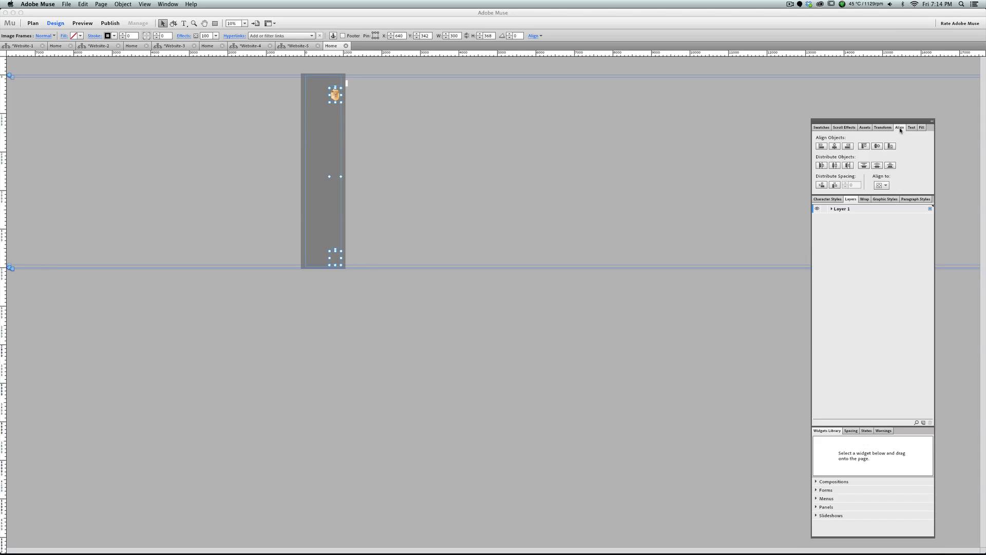
{"action": "left_click", "coordinate": [877, 166]}
{"action": "left_click", "coordinate": [378, 207]}
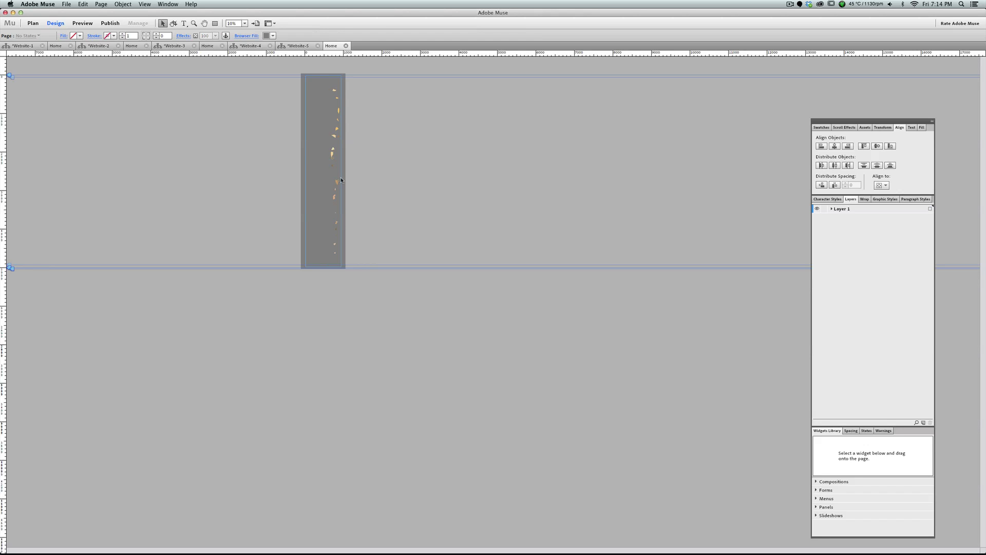
Zoom in to 50% on the pieces and preview the page in the browser.
{"action": "key", "text": "z"}
{"action": "left_click", "coordinate": [309, 117]}
{"action": "left_click", "coordinate": [401, 209]}
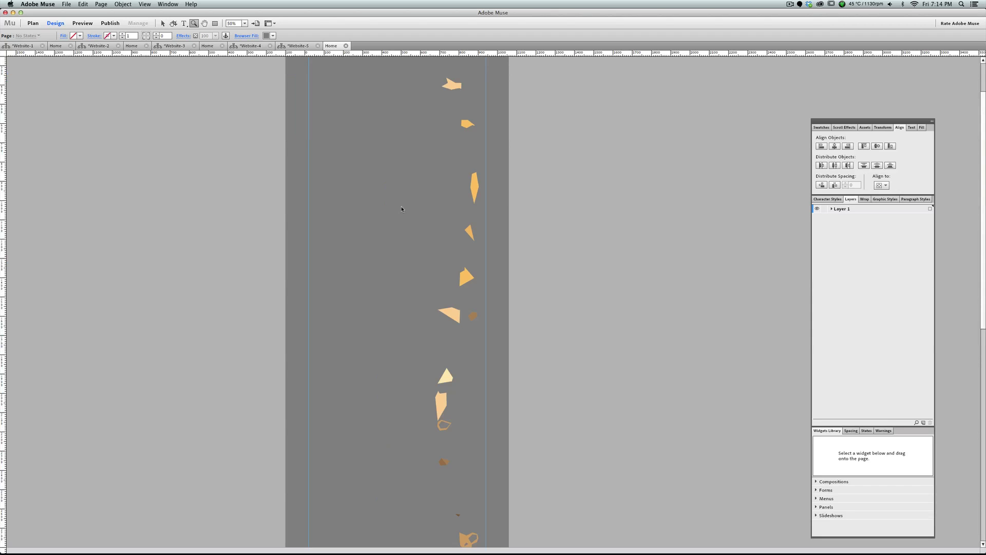
{"action": "scroll", "coordinate": [377, 222], "scroll_direction": "up", "scroll_amount": 3}
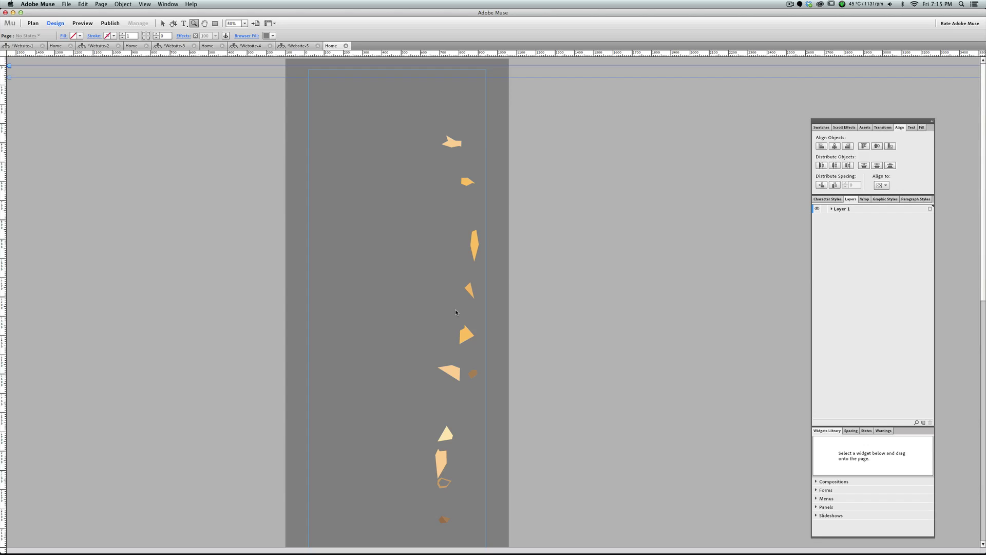
{"action": "key", "text": "super+alt+e"}
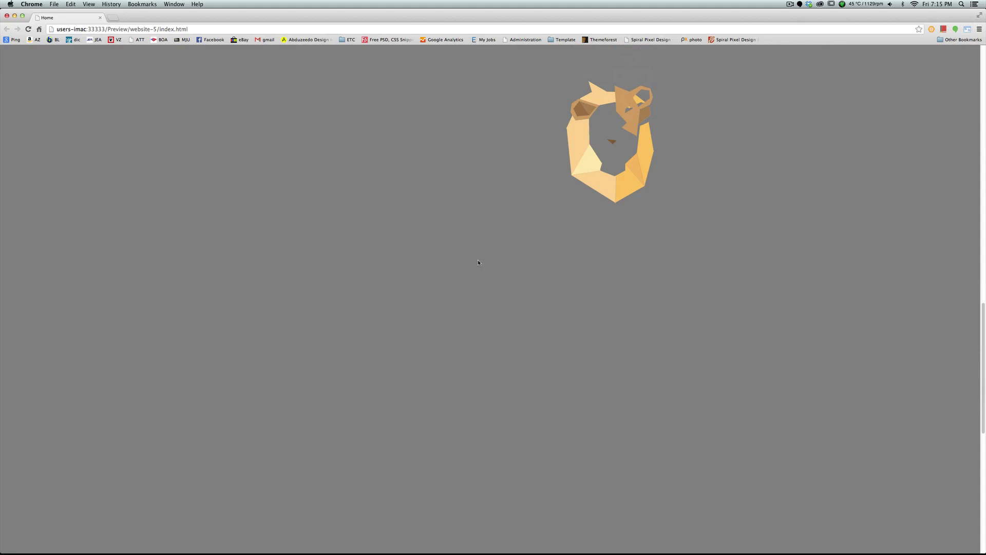
{"action": "scroll", "coordinate": [479, 263], "scroll_direction": "down", "scroll_amount": 8}
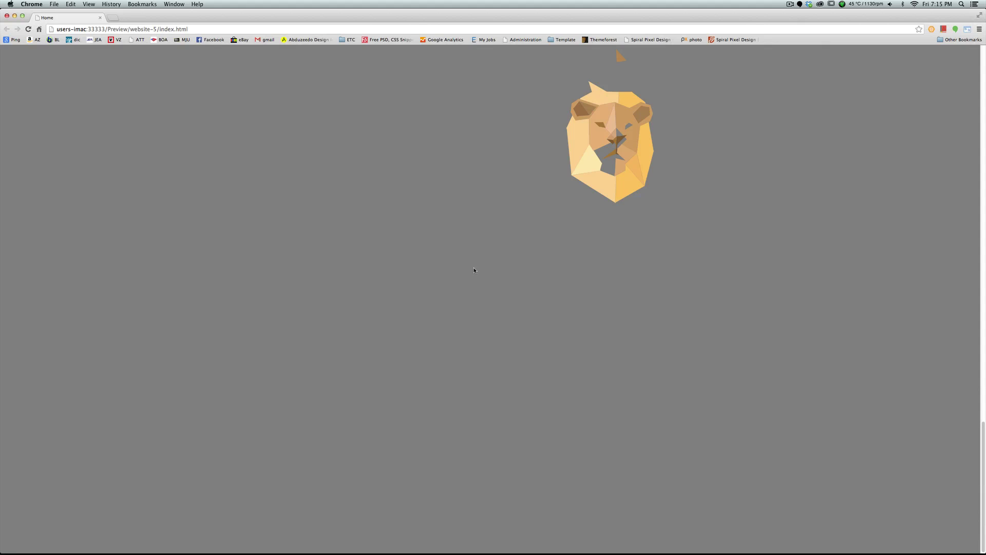
Scroll the Chrome preview to watch the lion head assemble, then return to Muse.
{"action": "key", "text": "super+Tab"}
Change the Home page's Min Height from 5000 to 7000 in Page Properties.
{"action": "key", "text": "super+minus"}
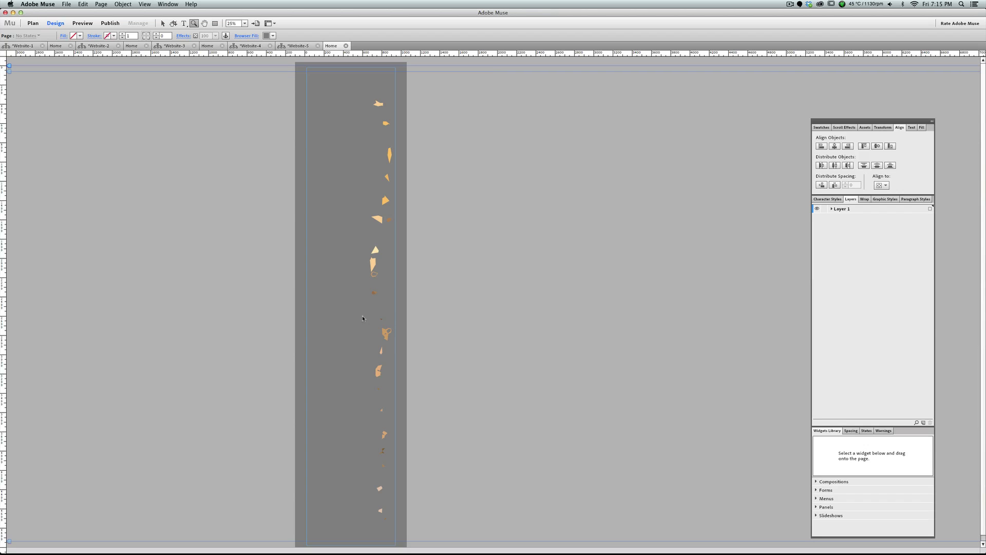
{"action": "right_click", "coordinate": [320, 282]}
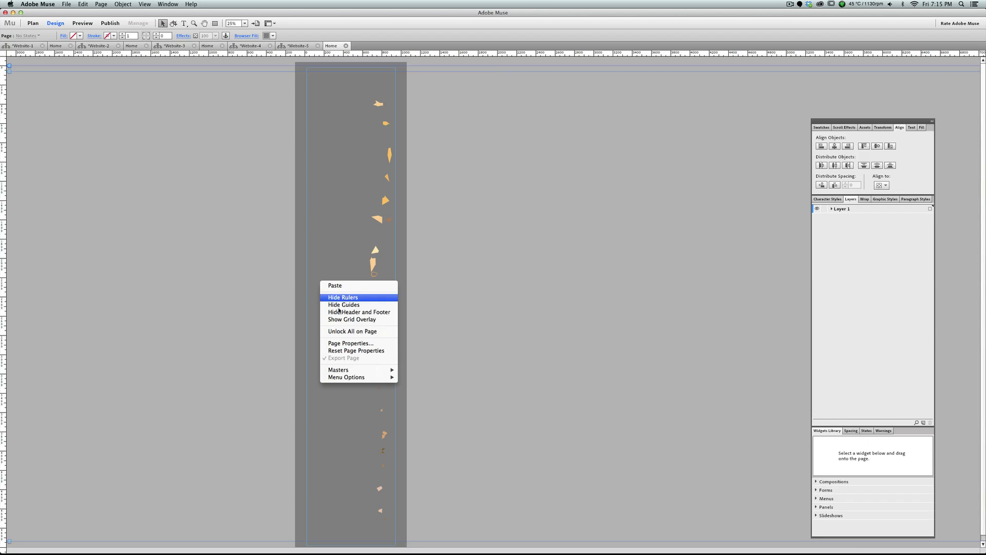
{"action": "left_click", "coordinate": [350, 344]}
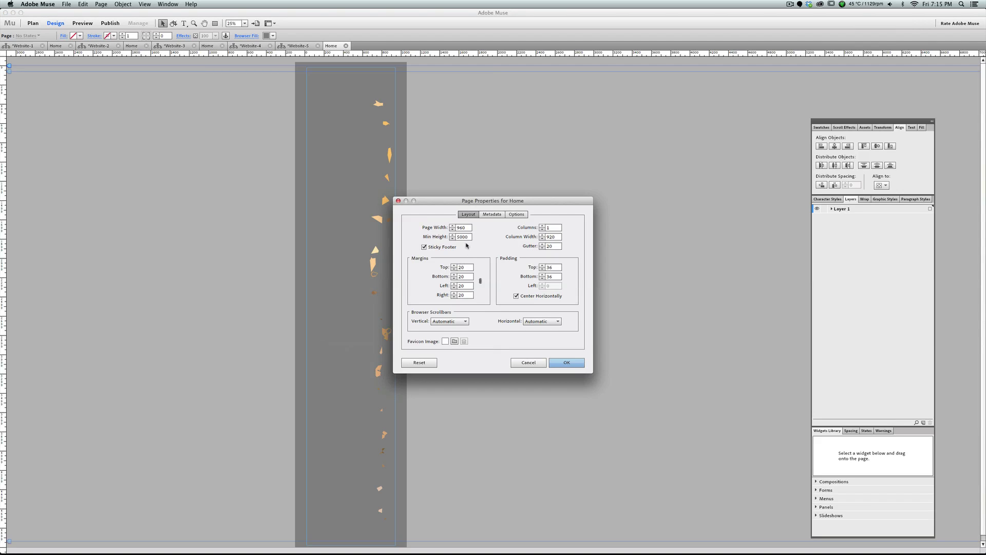
{"action": "double_click", "coordinate": [471, 239]}
{"action": "type", "text": "70"}
{"action": "left_click", "coordinate": [567, 363]}
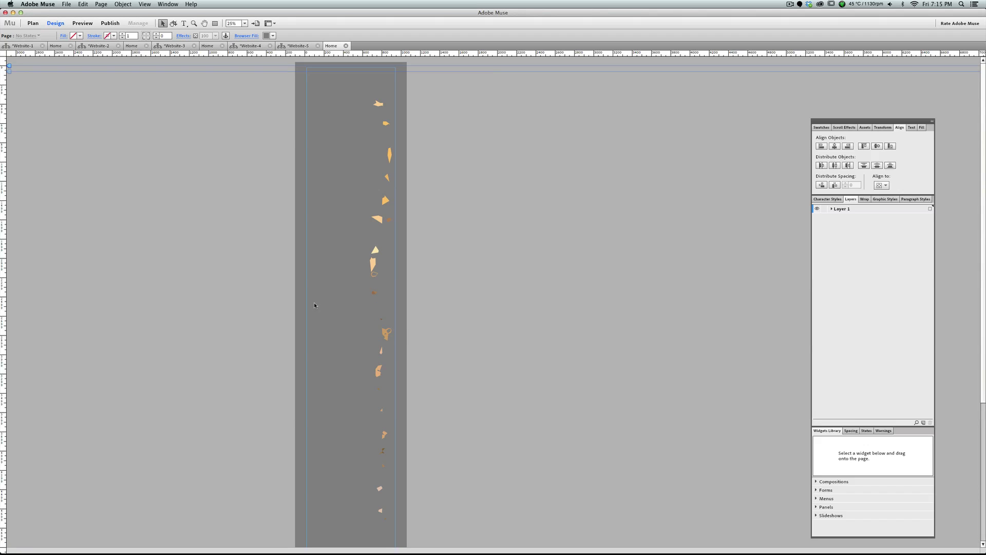
Reopen the Home page's Page Properties and confirm the edited page height.
{"action": "scroll", "coordinate": [313, 303], "scroll_direction": "down", "scroll_amount": 5}
{"action": "scroll", "coordinate": [312, 307], "scroll_direction": "up", "scroll_amount": 5}
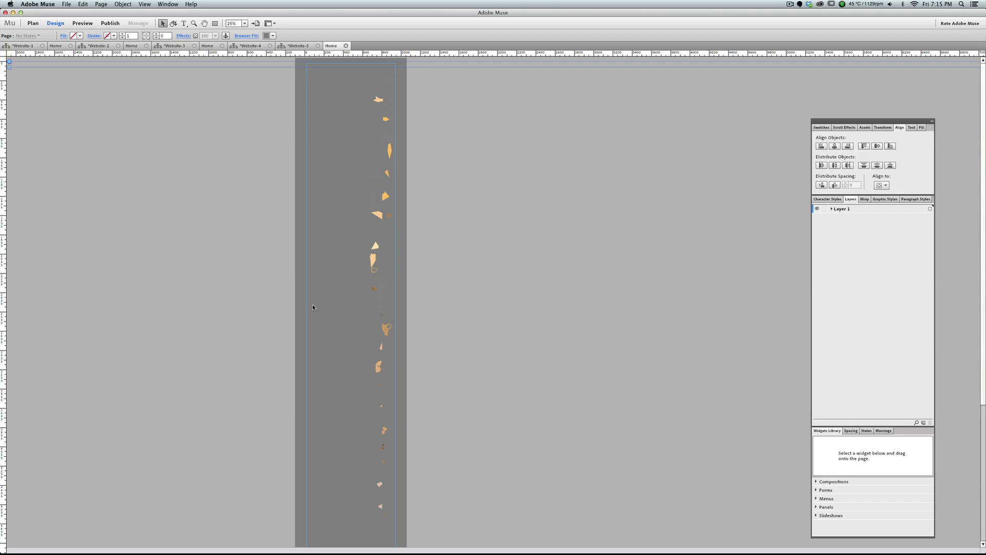
{"action": "right_click", "coordinate": [319, 303]}
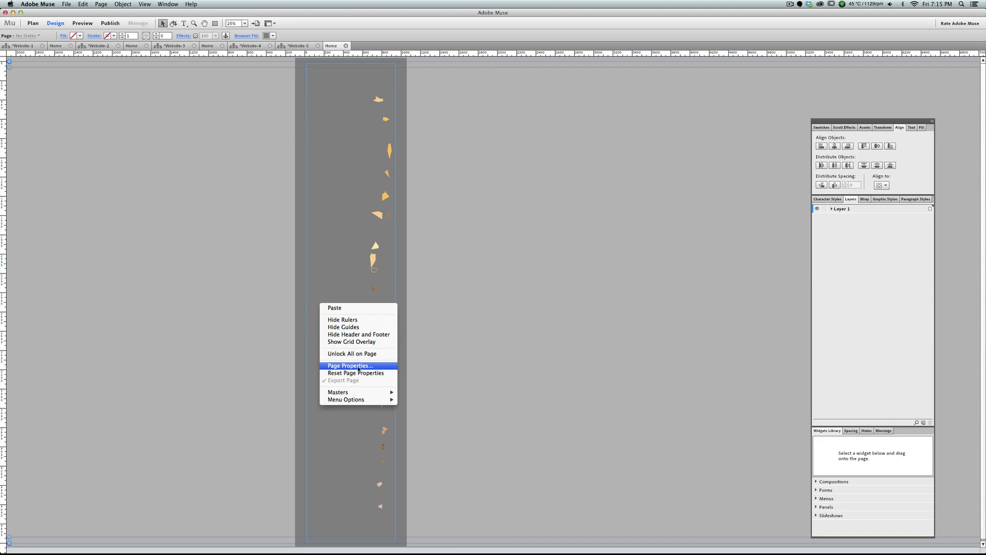
{"action": "left_click", "coordinate": [358, 364]}
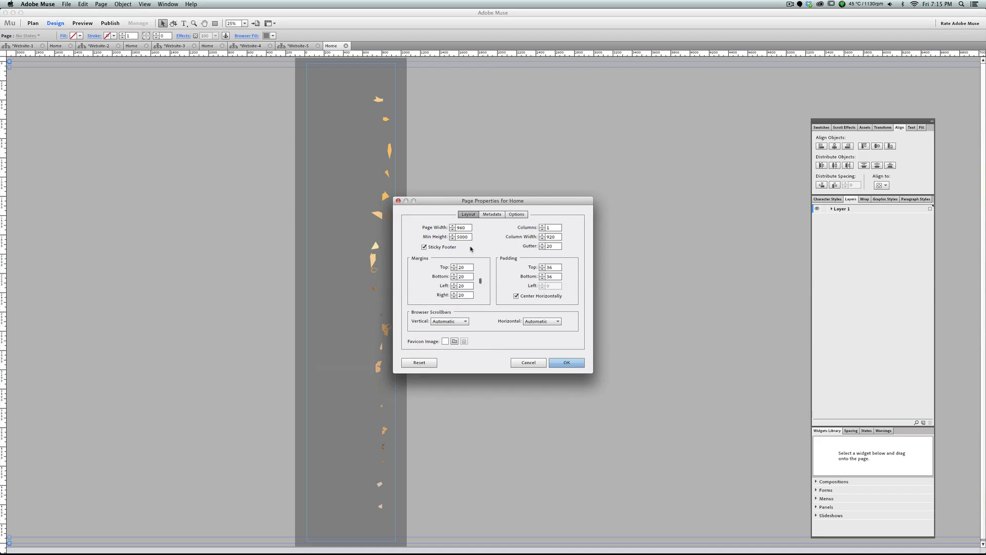
{"action": "left_click", "coordinate": [567, 366]}
{"action": "left_click", "coordinate": [556, 363]}
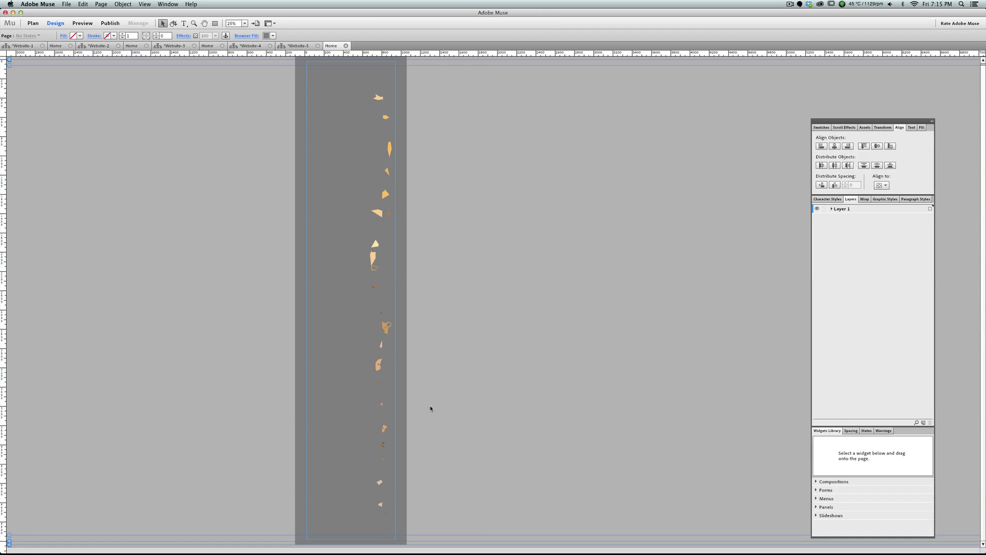
Move the six lion pieces at the page bottom higher up the page.
{"action": "key", "text": "Tab"}
{"action": "key", "text": "Tab"}
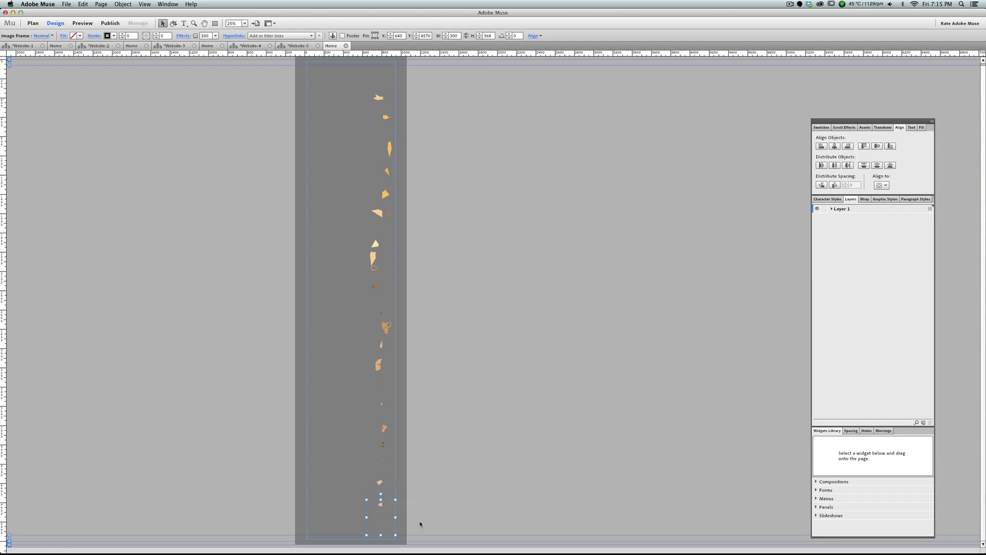
{"action": "left_click_drag", "start_coordinate": [420, 537], "coordinate": [362, 445]}
{"action": "key", "text": "Tab"}
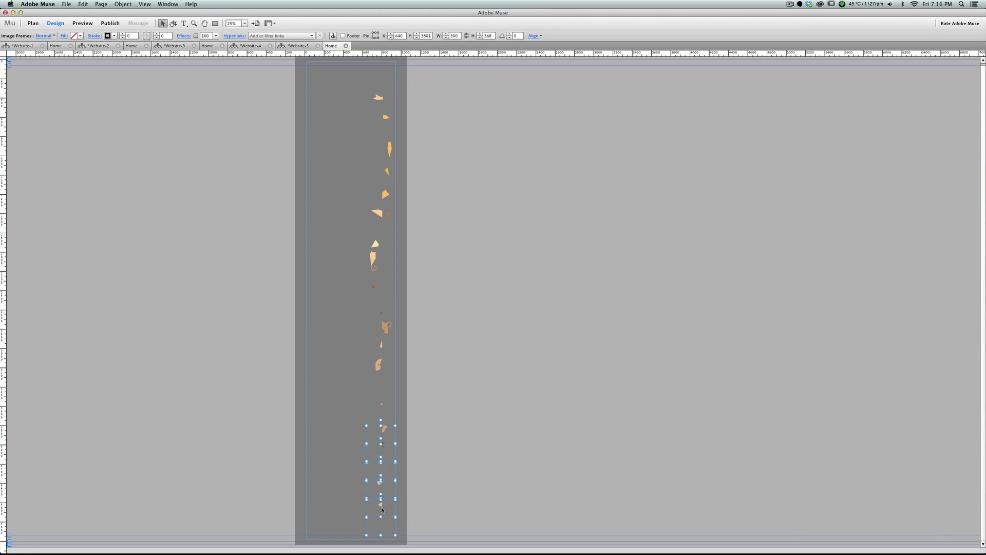
{"action": "key", "text": "Tab"}
{"action": "left_click_drag", "start_coordinate": [380, 506], "coordinate": [383, 452]}
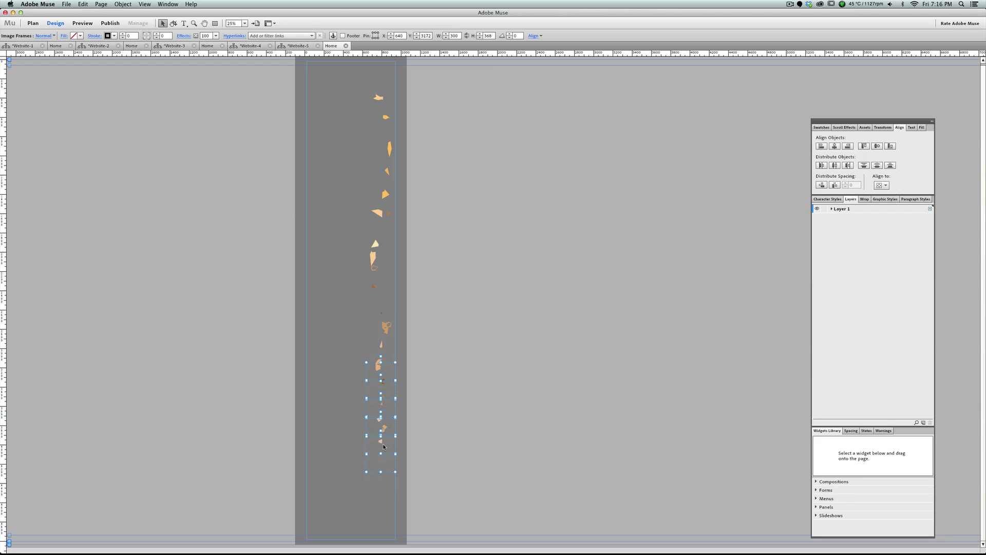
{"action": "left_click", "coordinate": [391, 447]}
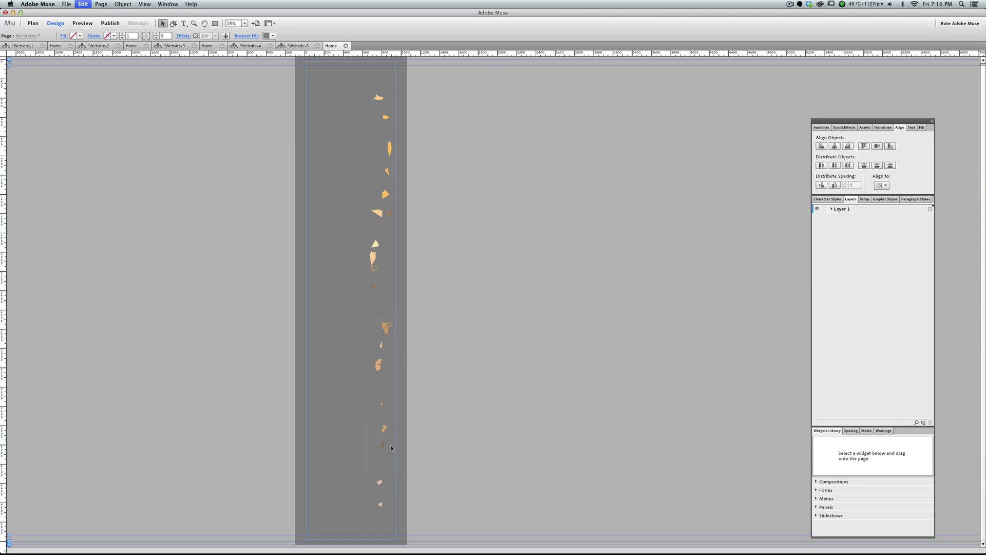
Raise the bottom lion piece and distribute the pieces evenly down the shorter column.
{"action": "key", "text": "super+a"}
{"action": "left_click", "coordinate": [440, 433]}
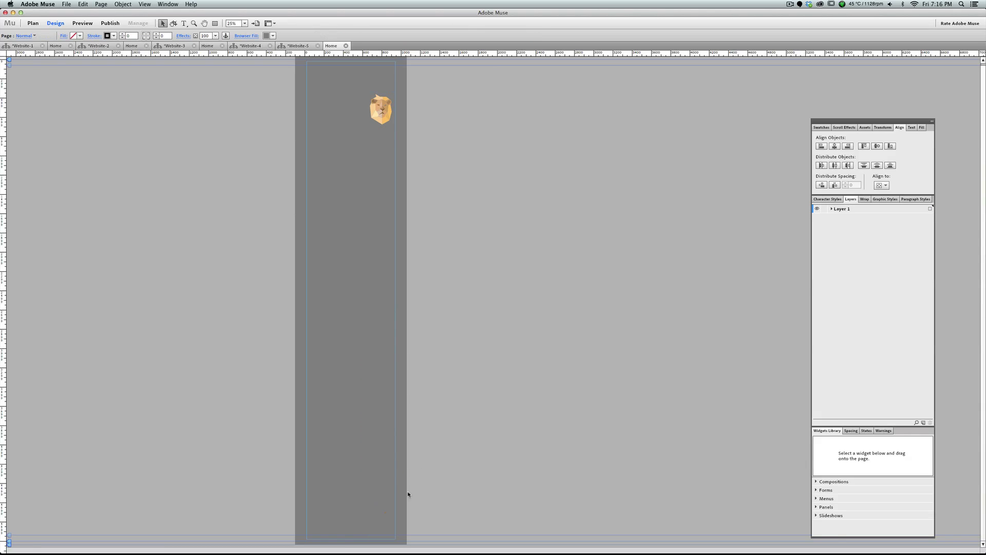
{"action": "left_click_drag", "start_coordinate": [384, 508], "coordinate": [387, 160]}
{"action": "left_click_drag", "start_coordinate": [380, 241], "coordinate": [383, 346]}
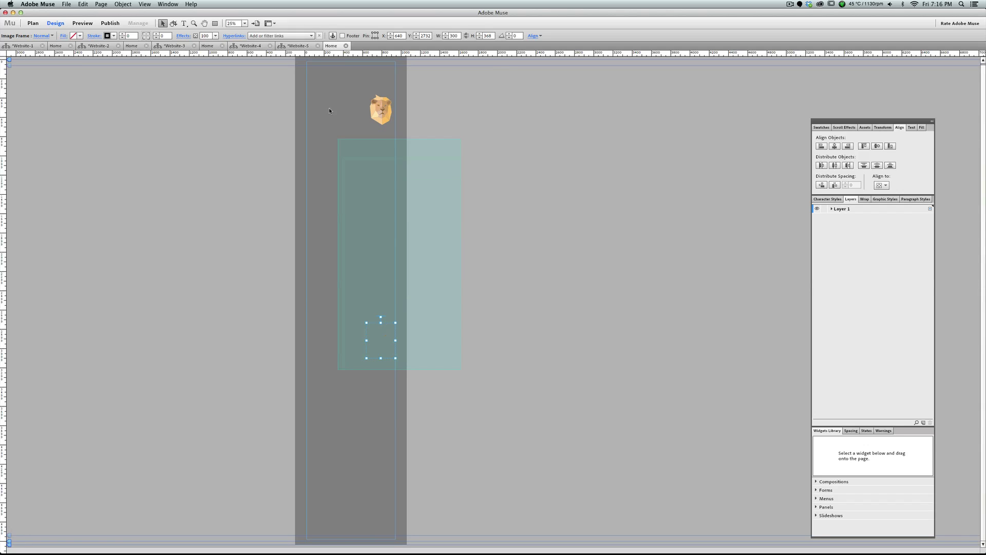
{"action": "left_click", "coordinate": [380, 110], "text": "shift"}
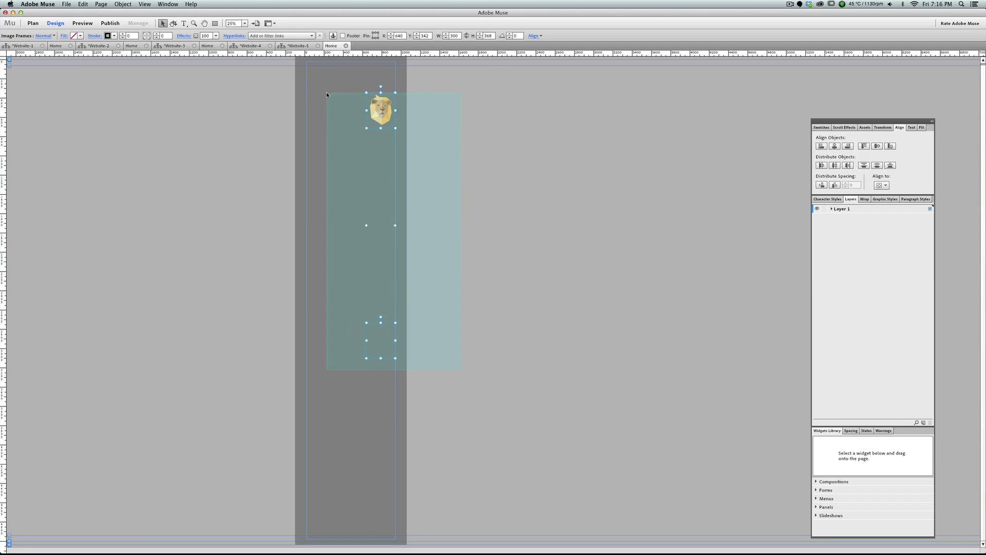
{"action": "left_click", "coordinate": [878, 165]}
{"action": "left_click", "coordinate": [468, 282]}
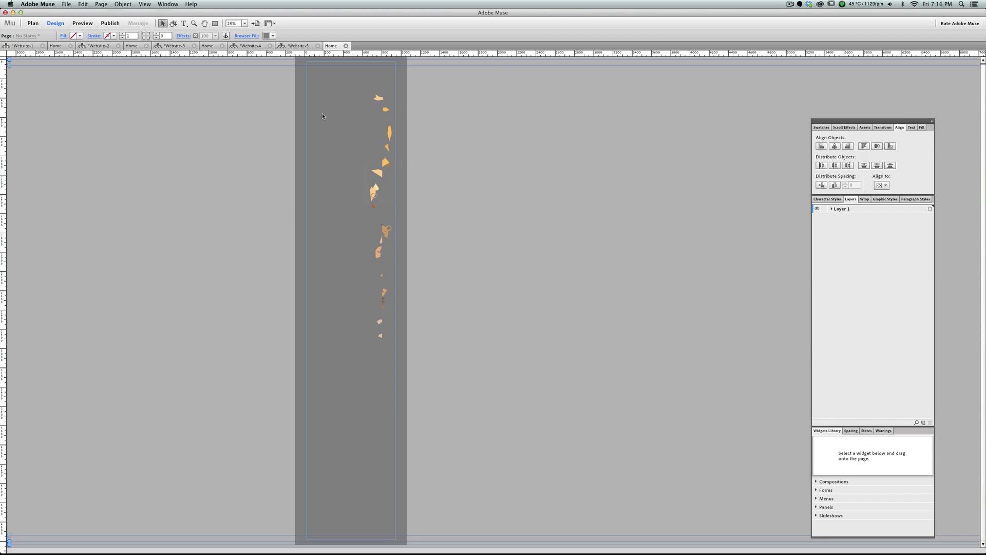
Nudge the whole column of lion pieces slightly down and preview the page in the browser.
{"action": "left_click_drag", "start_coordinate": [297, 82], "coordinate": [462, 396]}
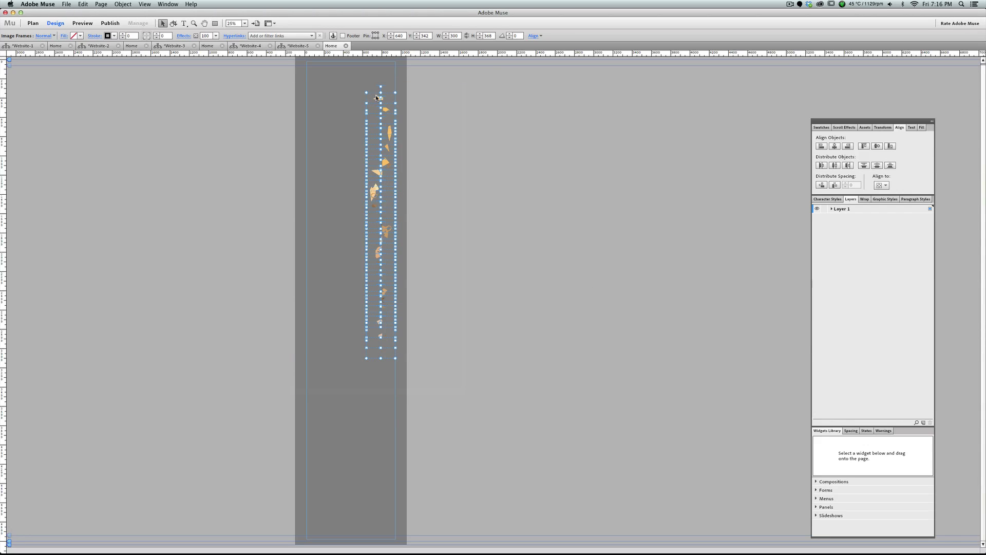
{"action": "left_click_drag", "start_coordinate": [377, 96], "coordinate": [381, 112]}
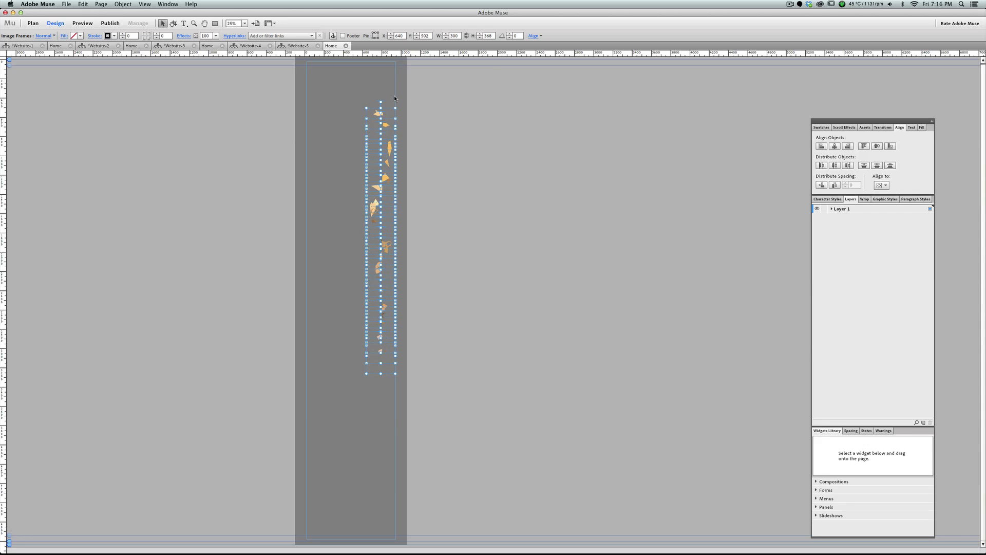
{"action": "key", "text": "super+alt+e"}
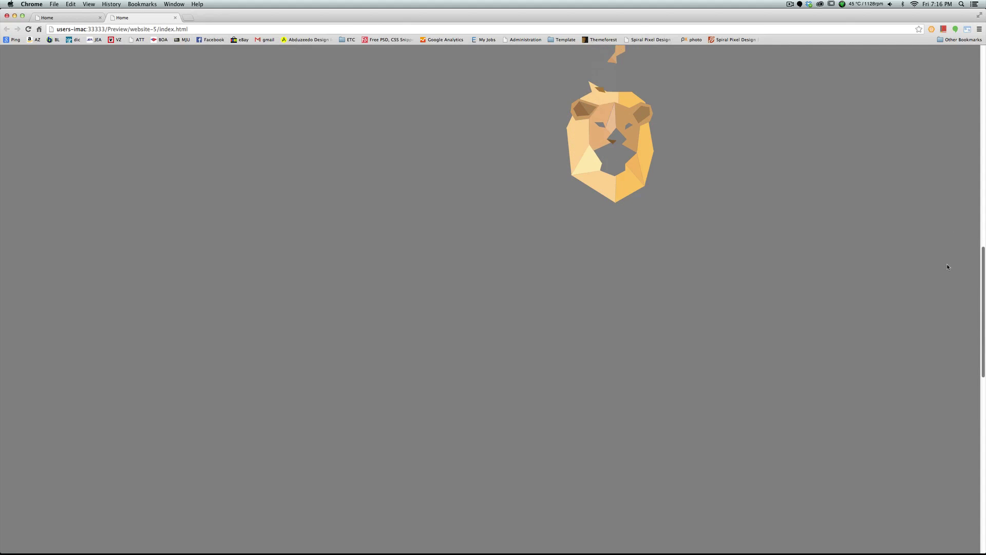
Scroll the Chrome preview down and up to watch the lion facets scatter and reassemble.
{"action": "scroll", "coordinate": [948, 304], "scroll_direction": "down", "scroll_amount": 4}
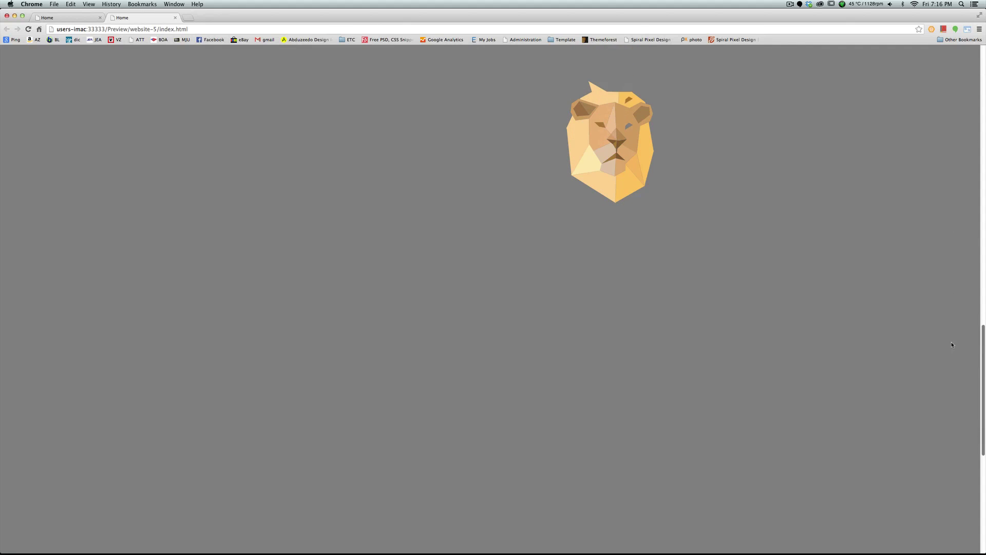
{"action": "scroll", "coordinate": [952, 353], "scroll_direction": "up", "scroll_amount": 12}
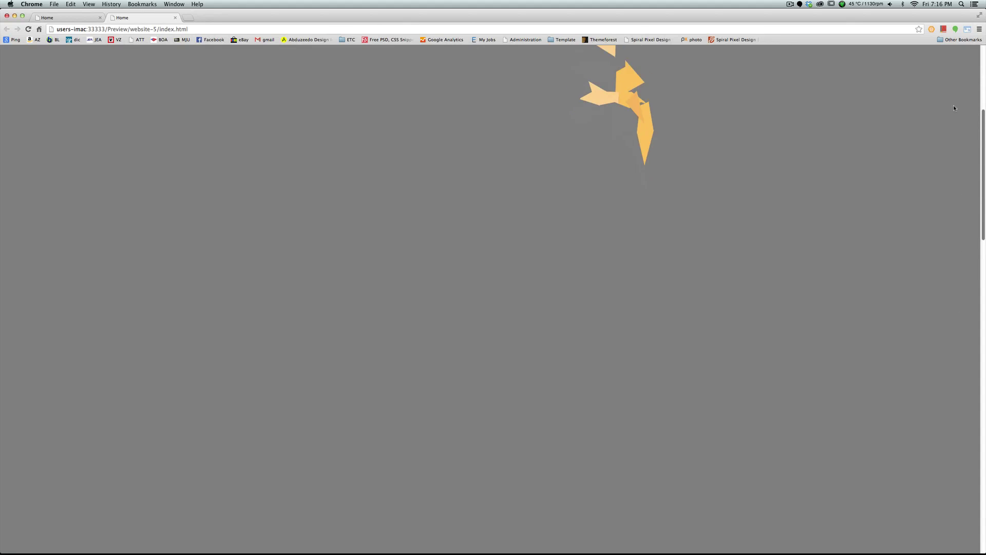
{"action": "scroll", "coordinate": [776, 295], "scroll_direction": "down", "scroll_amount": 7}
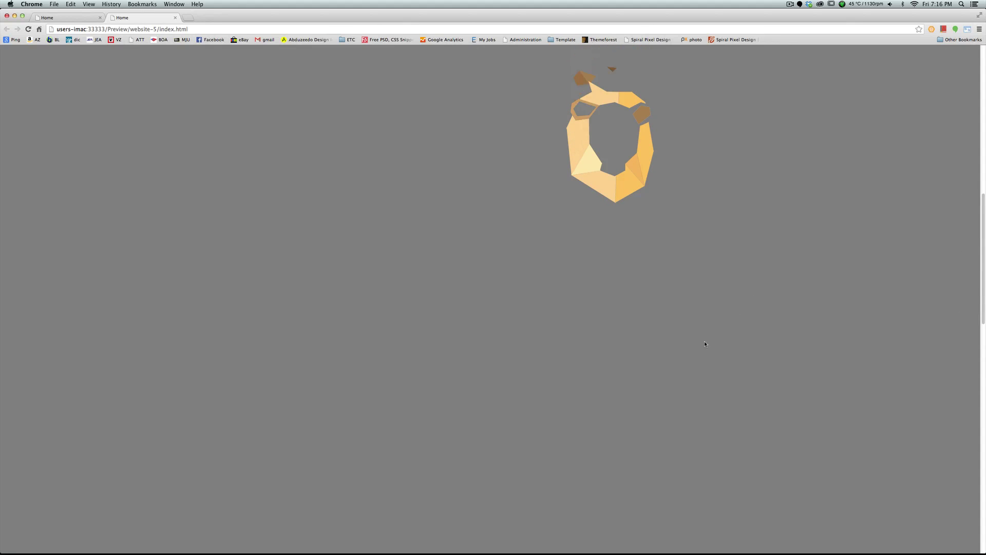
{"action": "scroll", "coordinate": [698, 343], "scroll_direction": "down", "scroll_amount": 3}
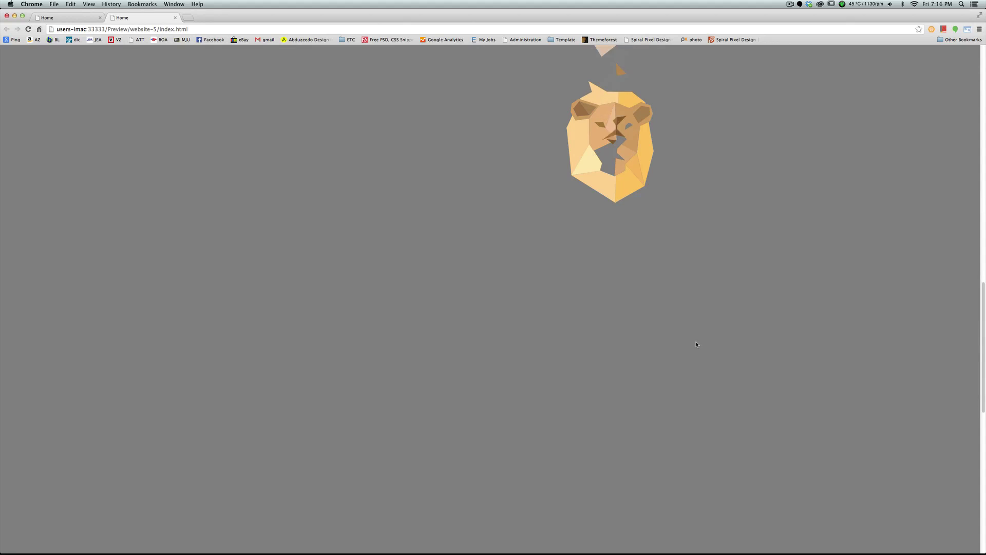
{"action": "scroll", "coordinate": [692, 345], "scroll_direction": "down", "scroll_amount": 2}
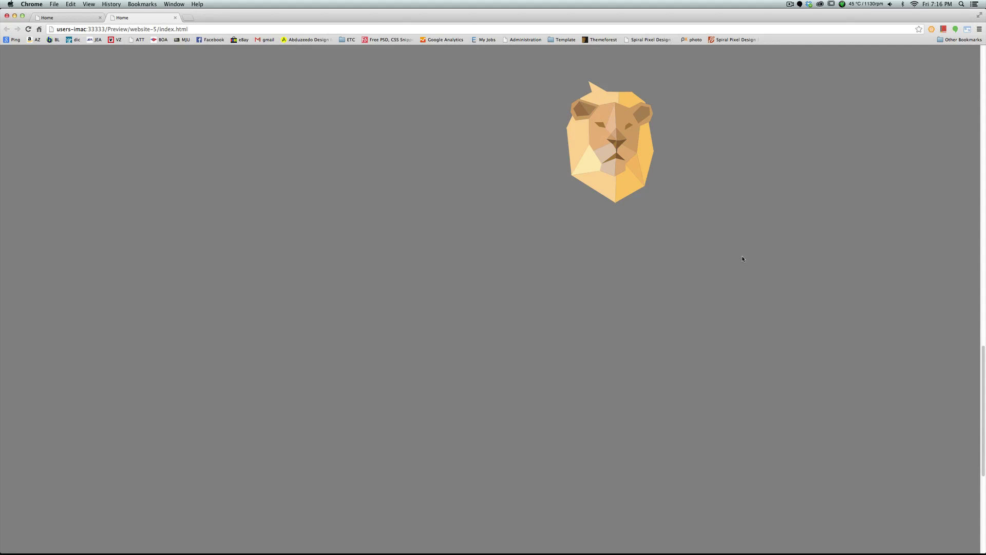
{"action": "key", "text": "super+Tab"}
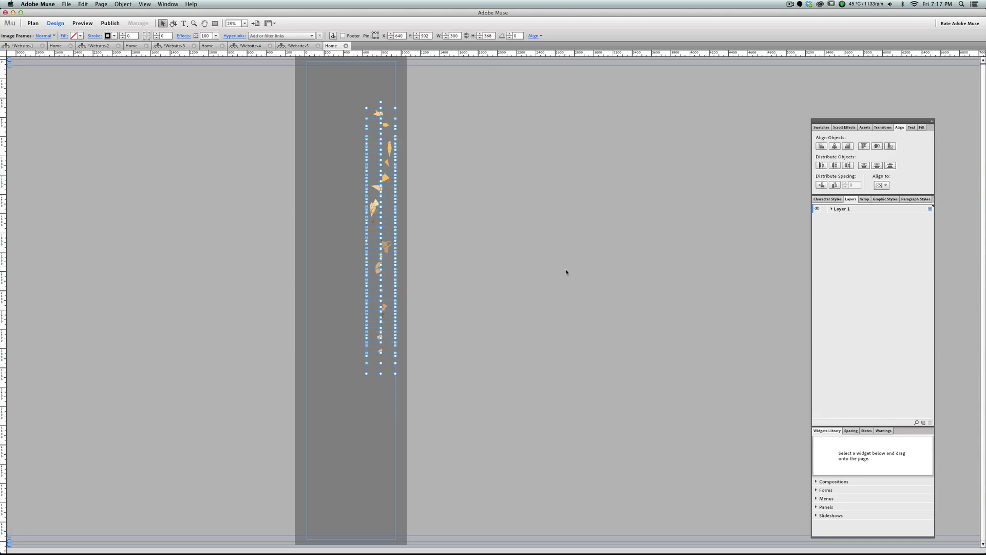
{"action": "left_click", "coordinate": [547, 271]}
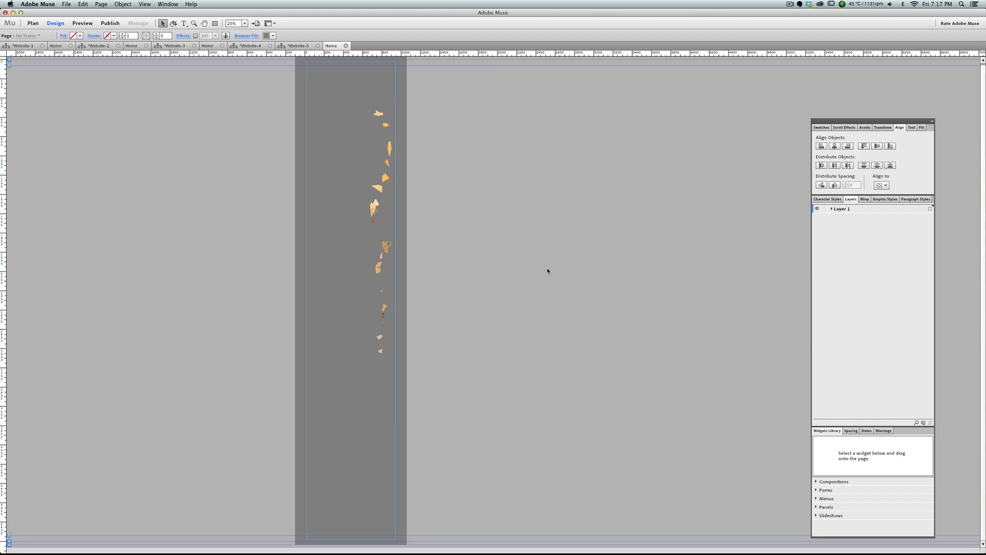